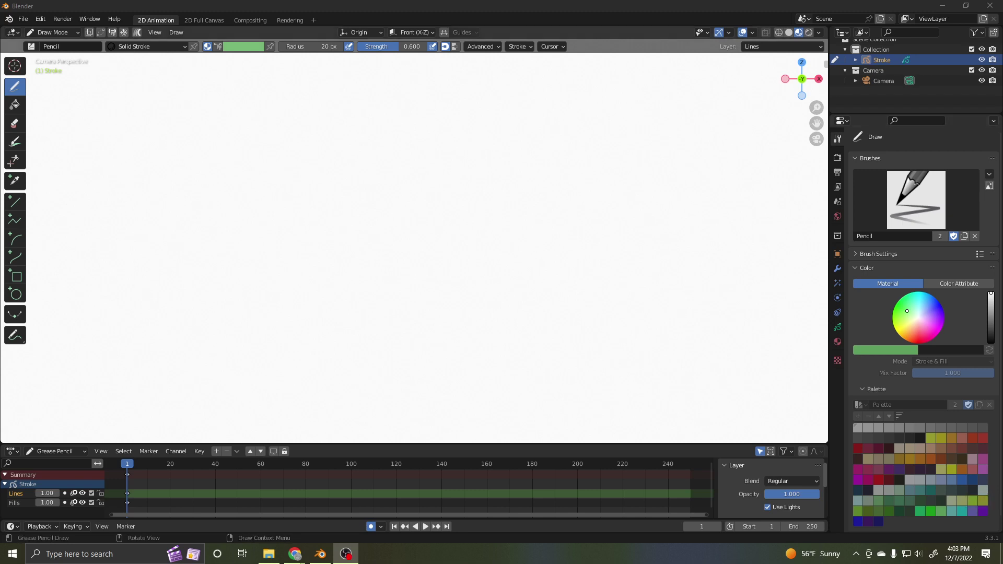
- Remove all four existing materials (Solid Stroke, Squares Stroke, Solid Fill and Dots Stroke) from the Stroke object
scroll(414, 241, "down", 4)
scroll(414, 241, "up", 2)
scroll(413, 241, "down", 1)
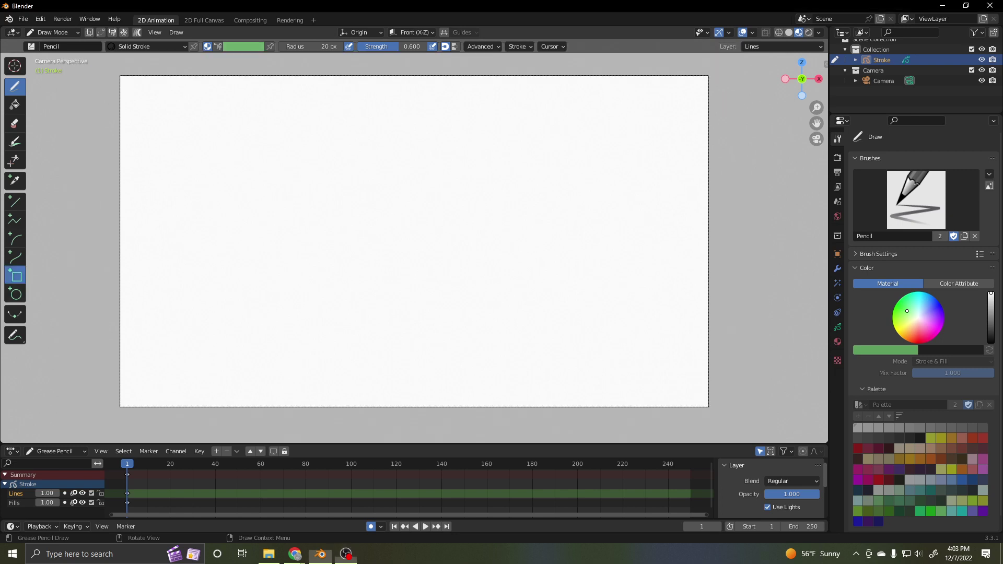
left_click(16, 277)
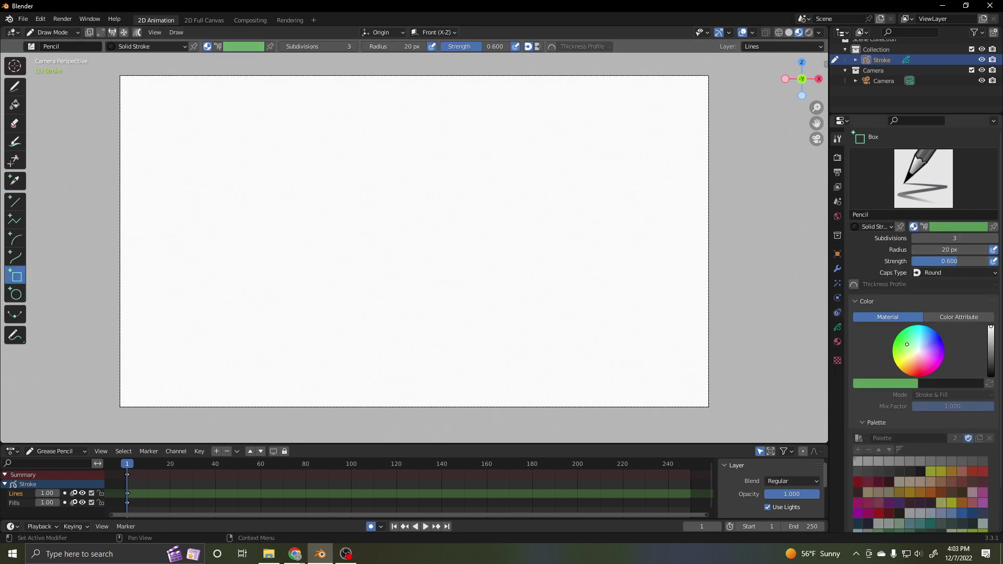
left_click(837, 342)
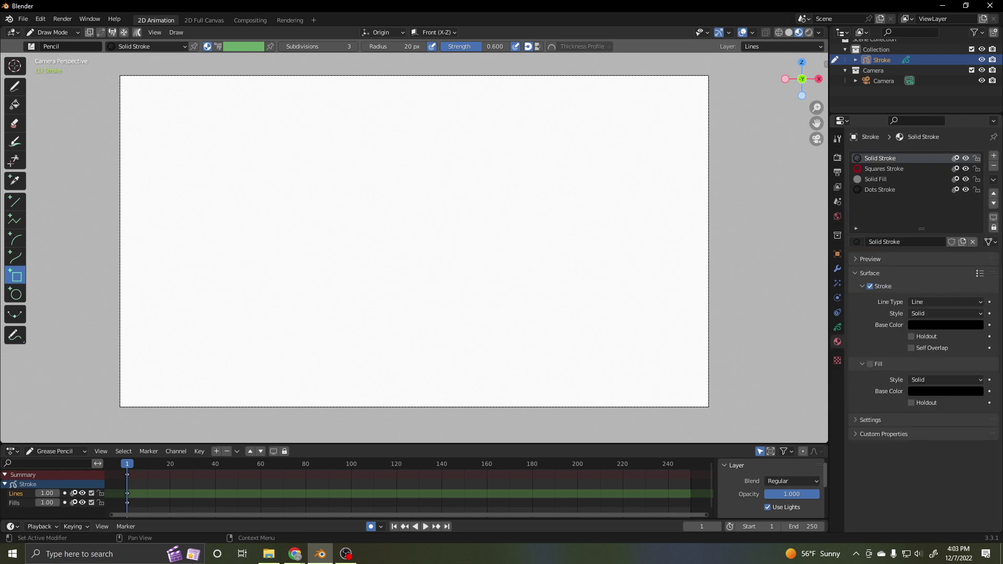
left_click(993, 165)
left_click(993, 166)
left_click(993, 166)
left_click(993, 166)
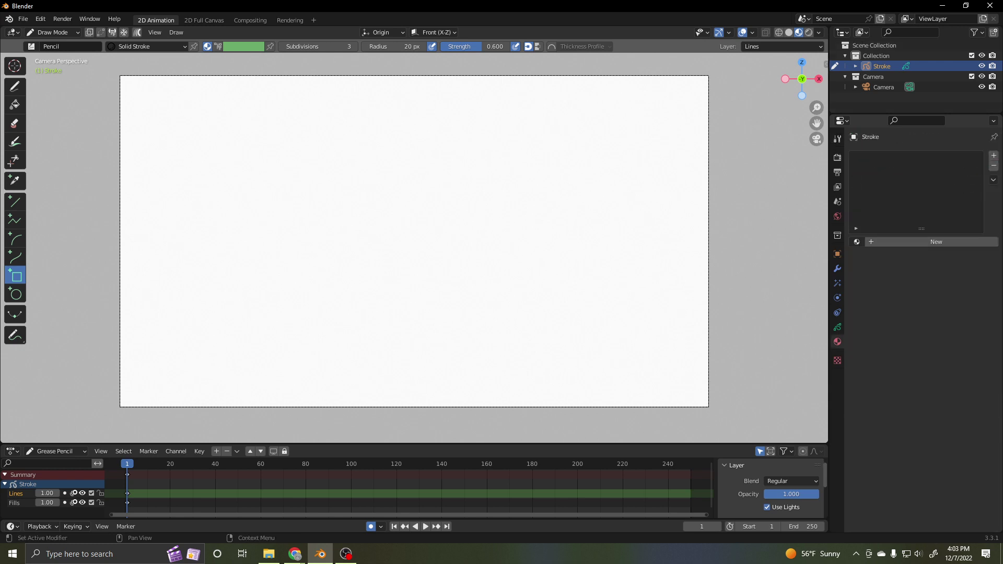
- Replace the Lines and Fills layers of the Stroke object with a single new layer named mech arm
left_click(837, 327)
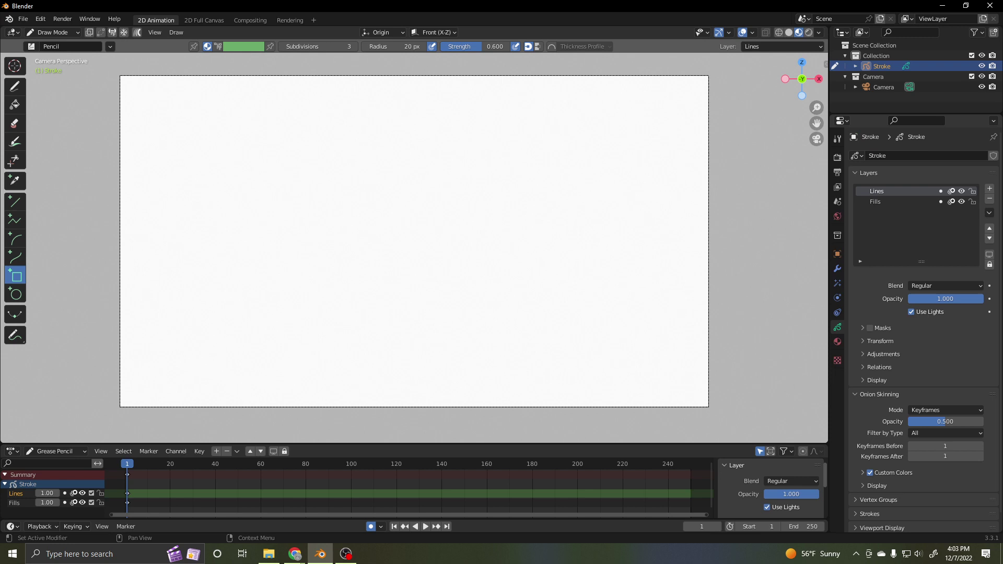
left_click(989, 199)
left_click(989, 199)
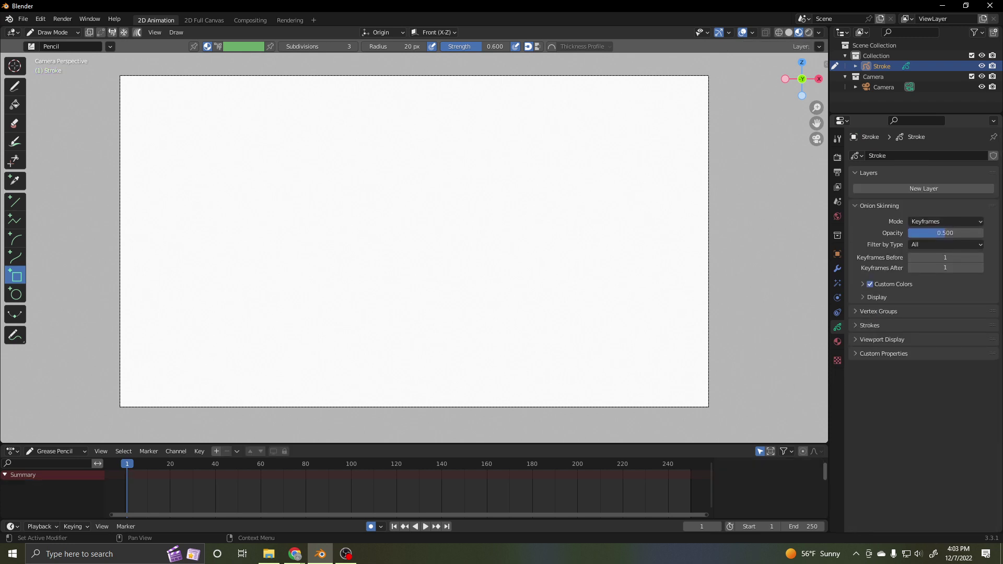
left_click(923, 188)
double_click(883, 191)
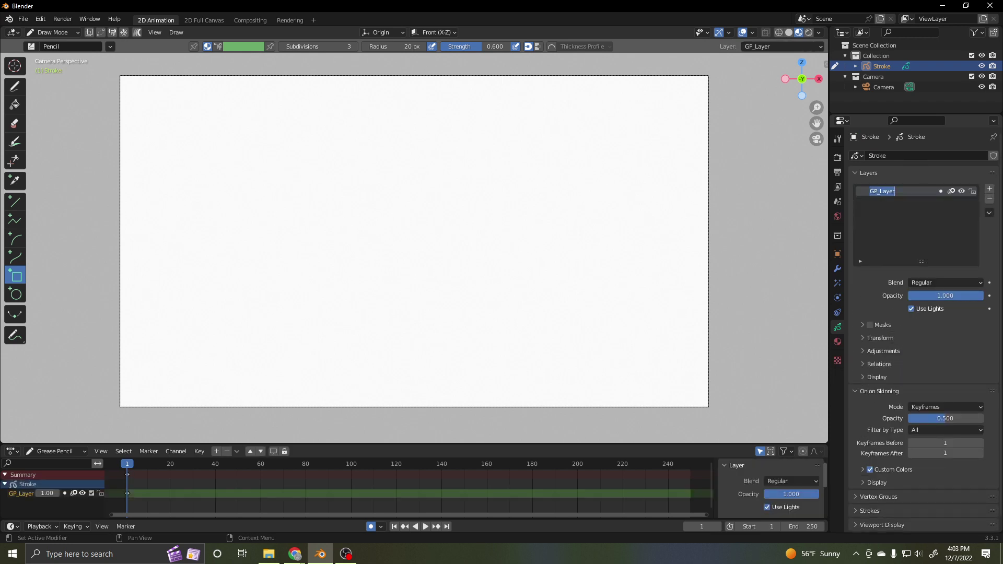
type("mech arm")
key("Return")
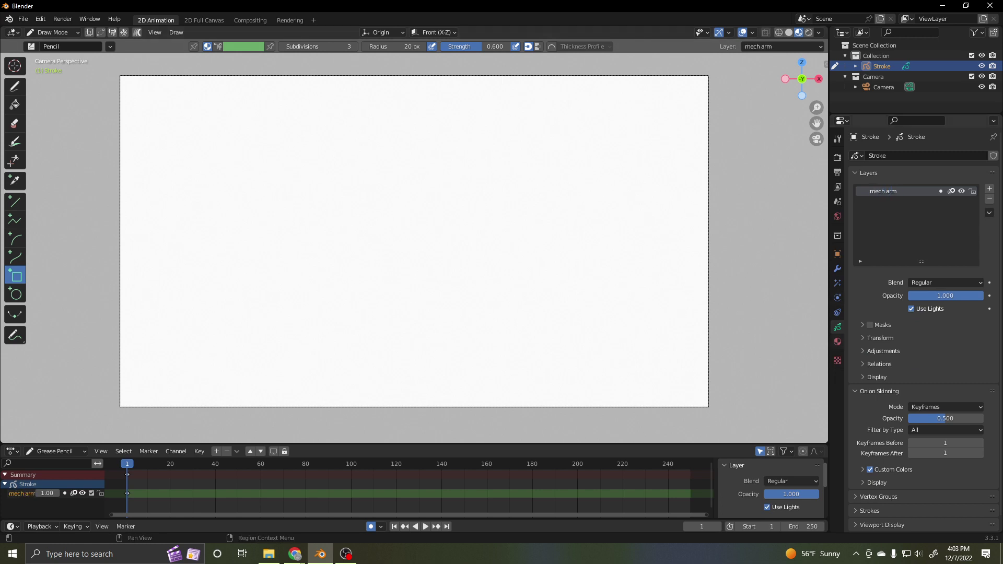
- Create a new material and give its fill a muted blue-grey base color with a brightness value of about 0.24
left_click(837, 341)
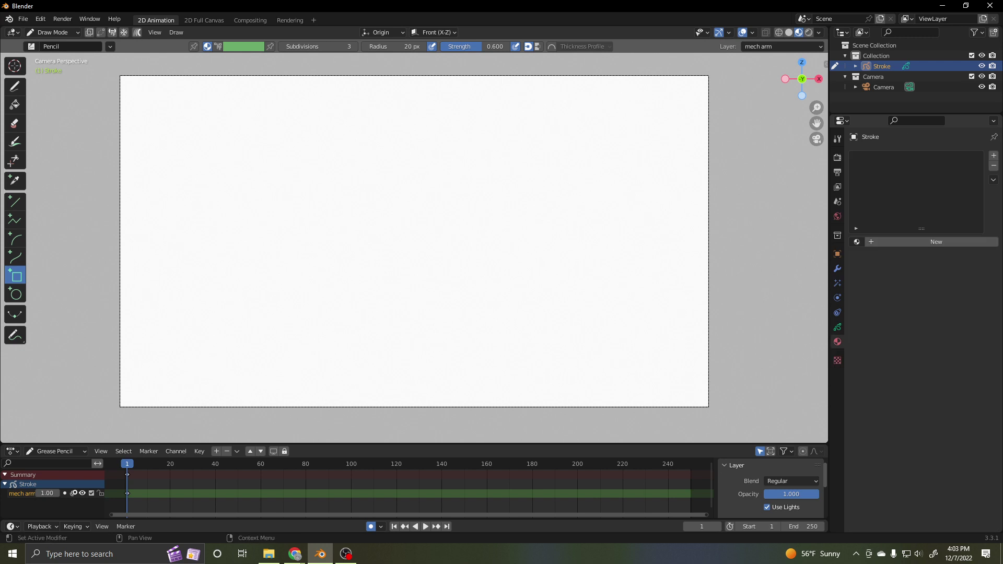
left_click(936, 241)
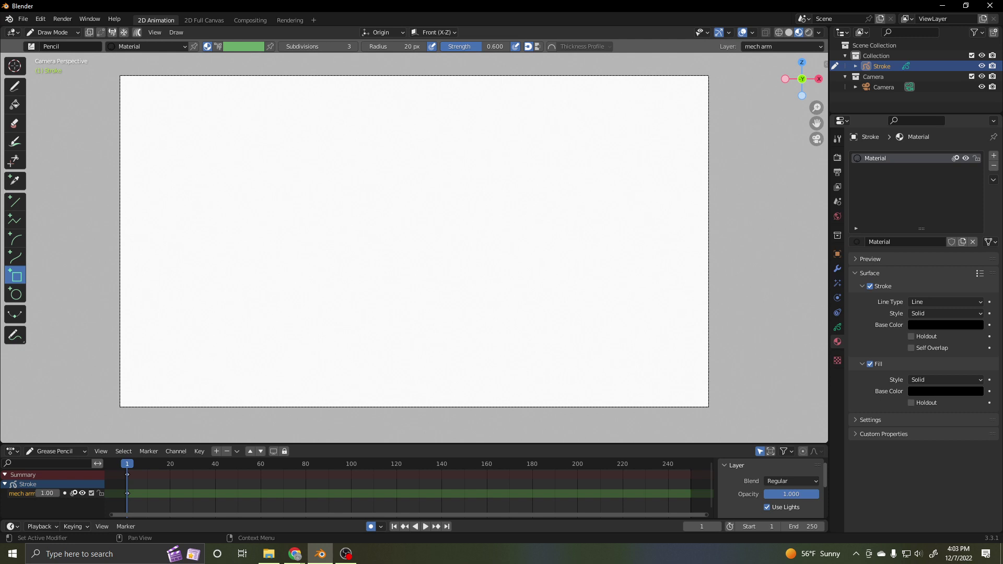
left_click(945, 391)
left_click(974, 262)
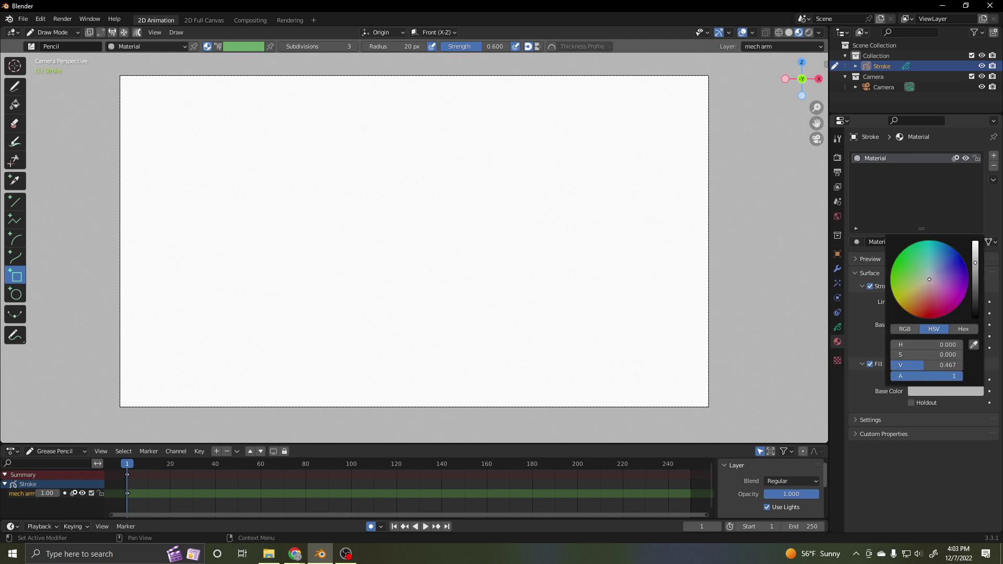
left_click_drag(925, 365, 909, 365)
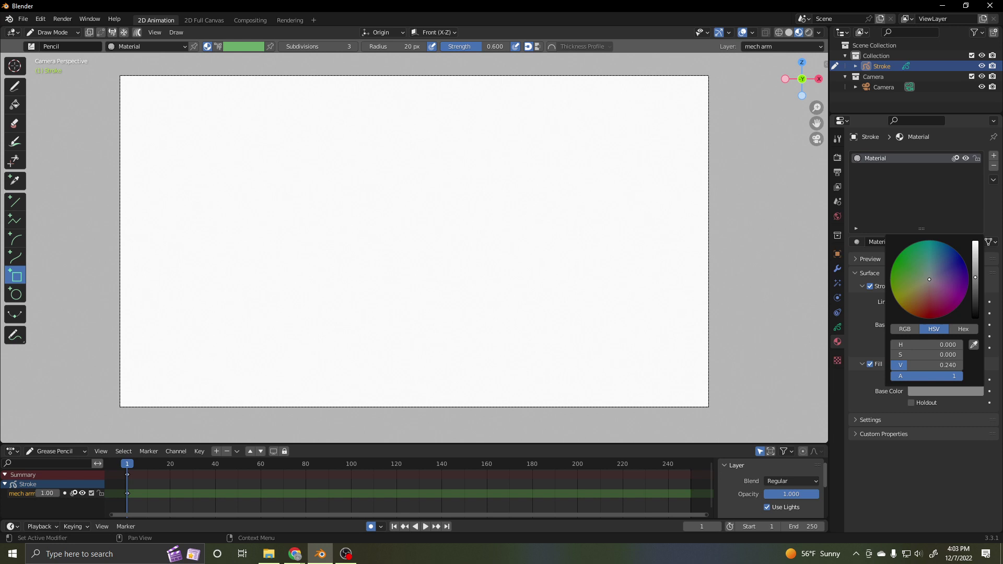
left_click(929, 277)
left_click_drag(929, 277, 931, 273)
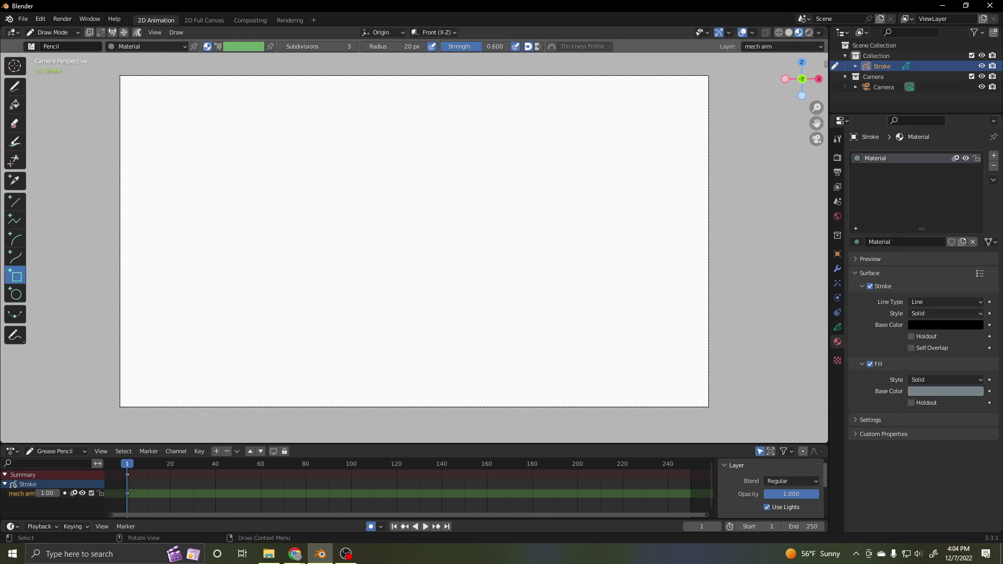
- Draw a filled wide rectangle straddling the camera frame's lower edge and a filled ellipse centred on the rectangle's upper edge
left_click_drag(237, 347, 414, 421)
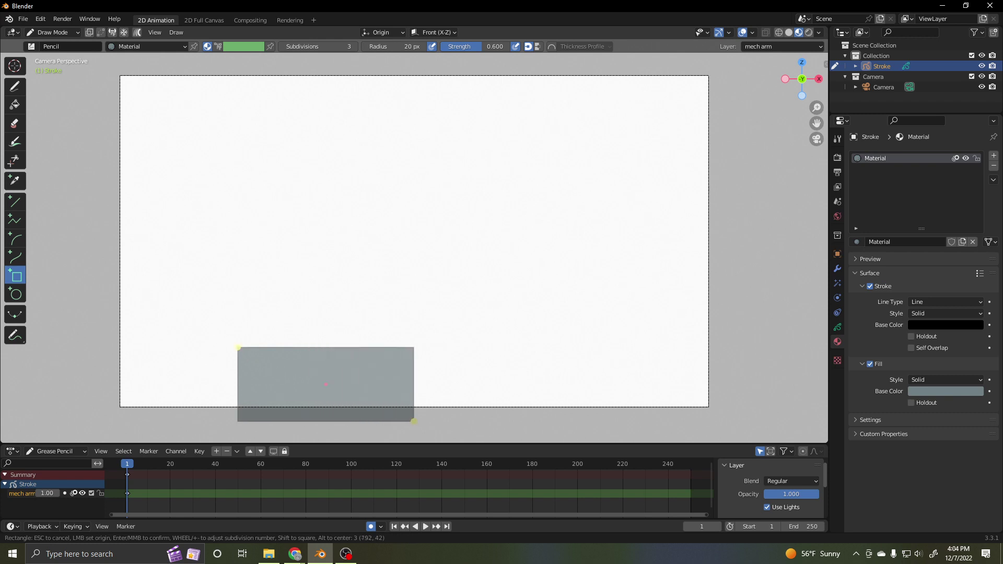
key("Return")
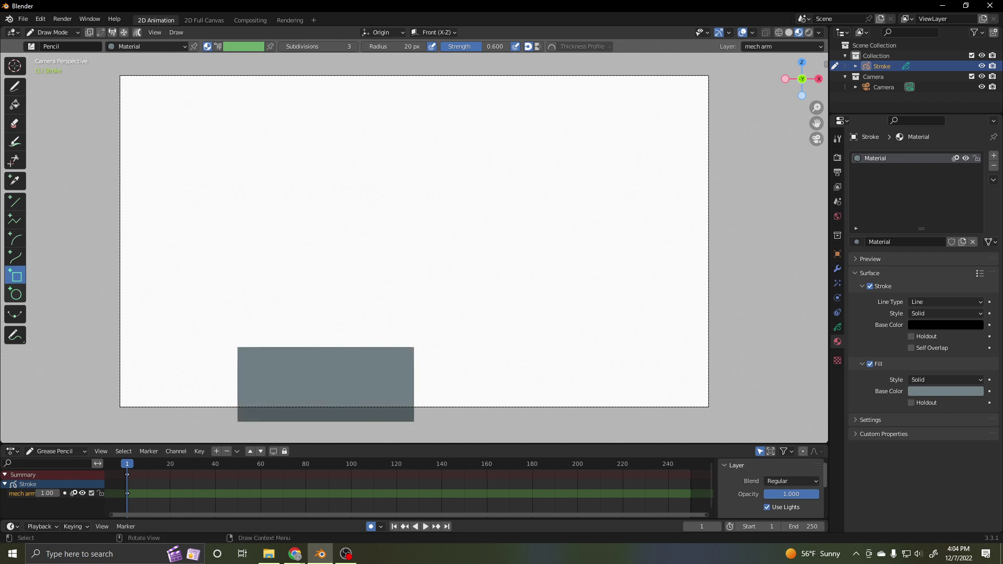
left_click(15, 294)
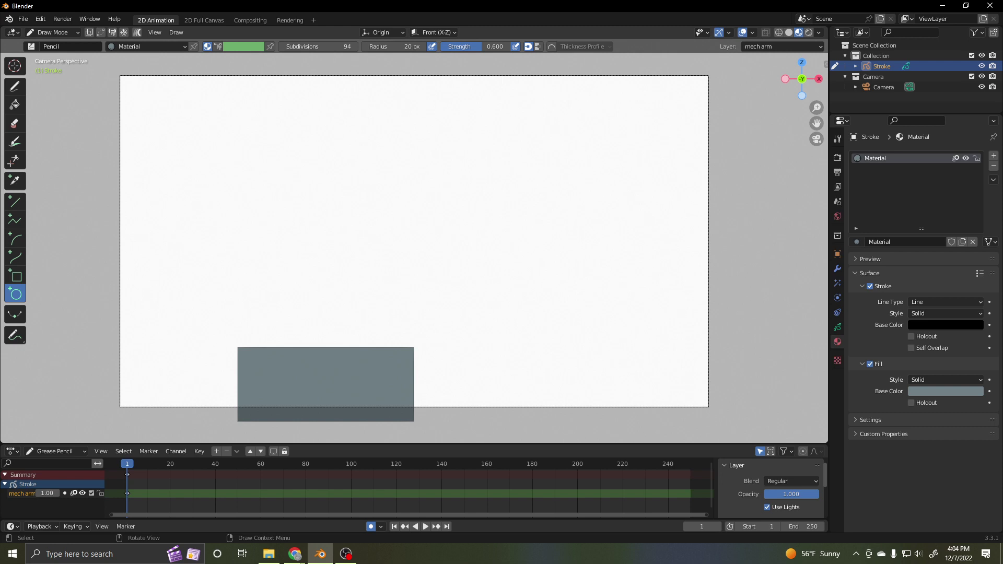
left_click_drag(272, 305, 380, 392)
key("Return")
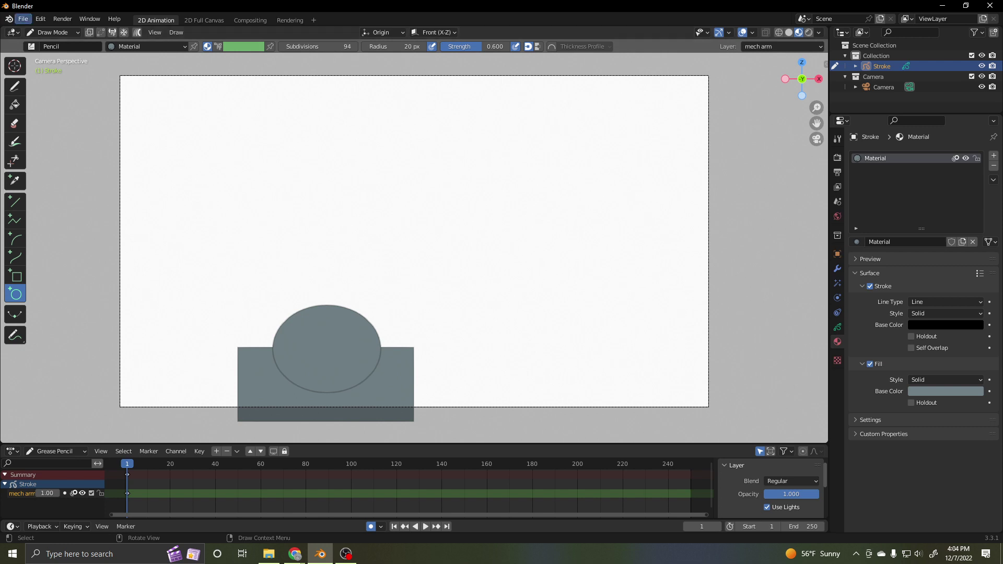
- In Edit Mode, select the ellipse stroke and send it to the back, behind the base rectangle
left_click(41, 19)
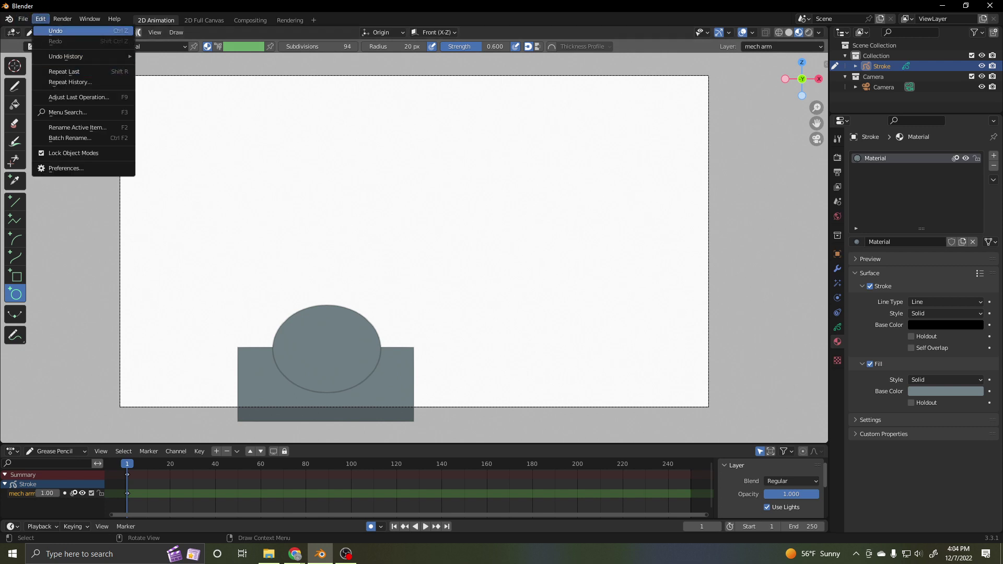
left_click(52, 32)
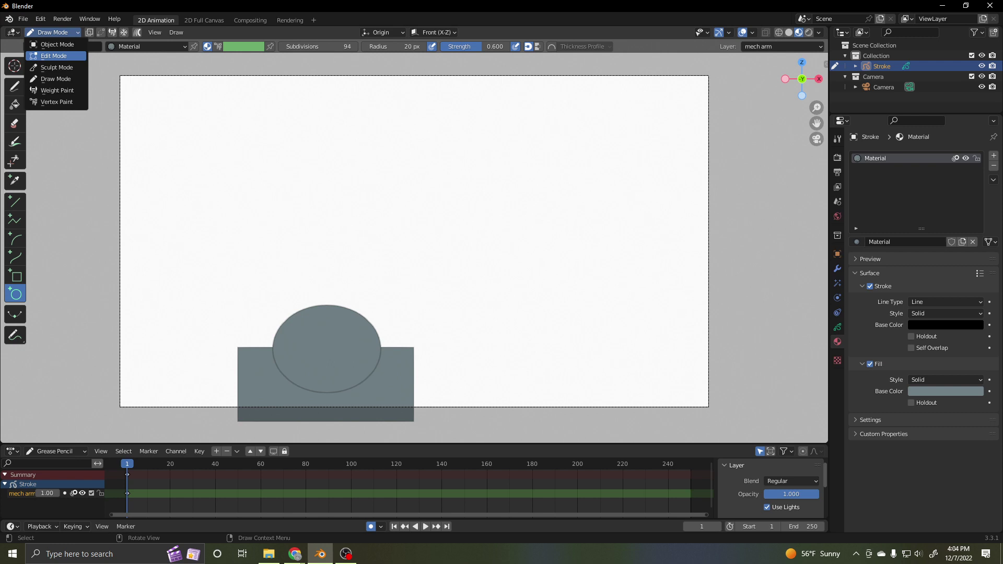
left_click(53, 56)
left_click_drag(291, 306, 320, 323)
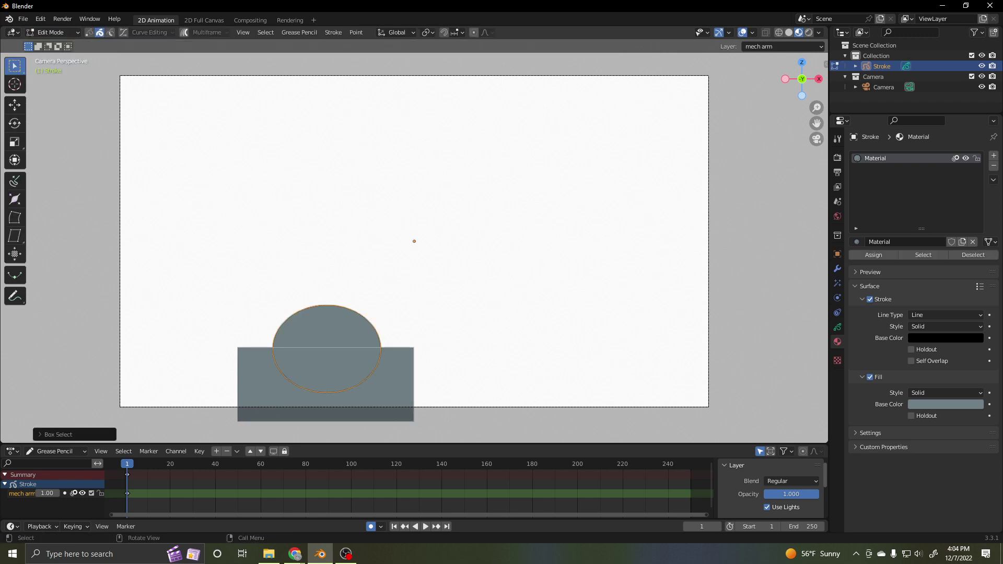
right_click(297, 288)
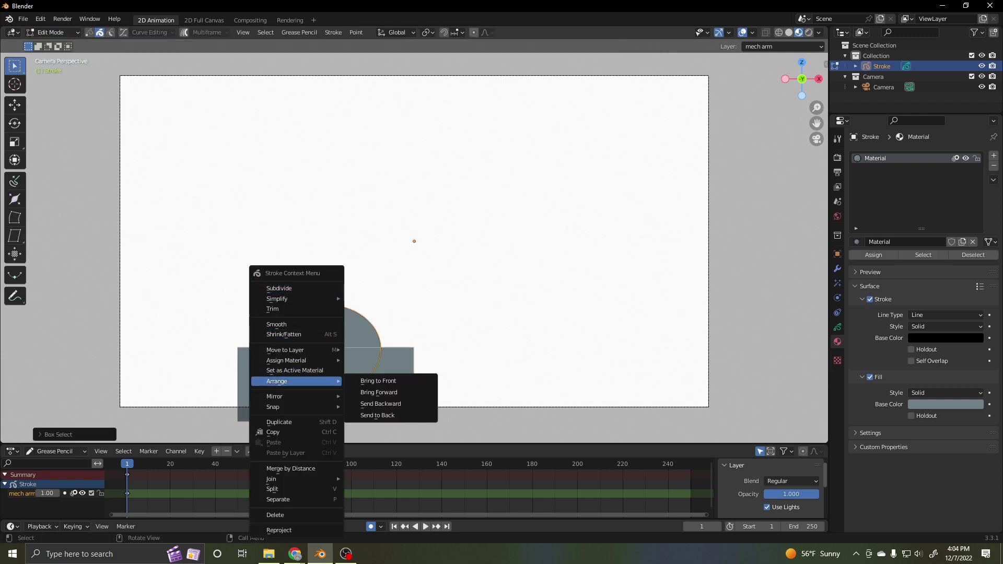
mouse_move(308, 381)
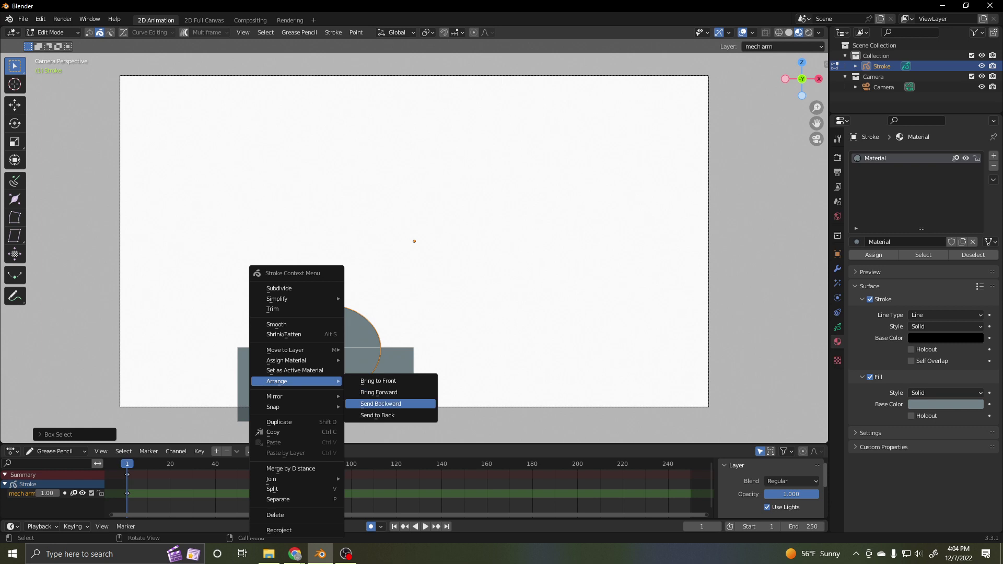
left_click(377, 416)
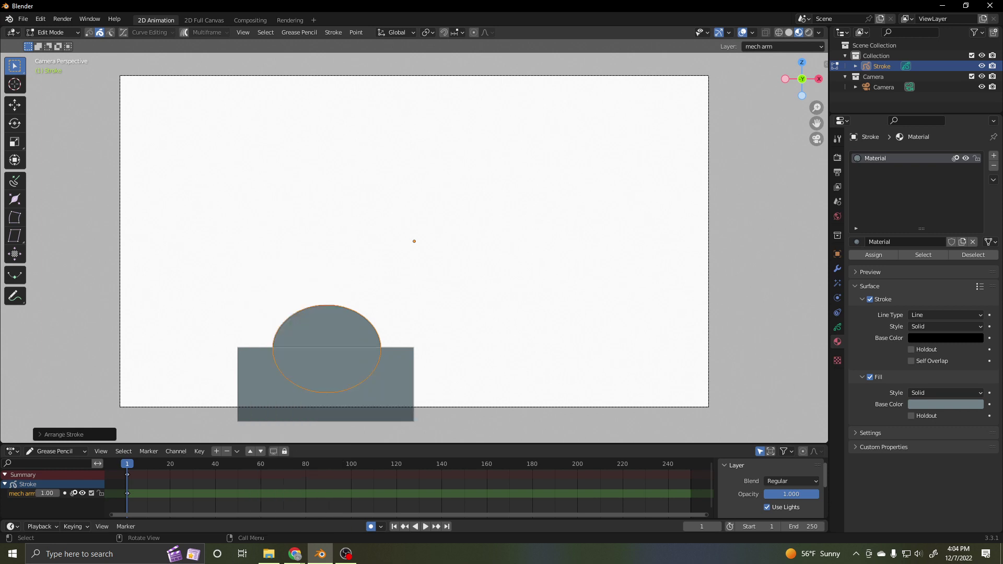
key("alt+a")
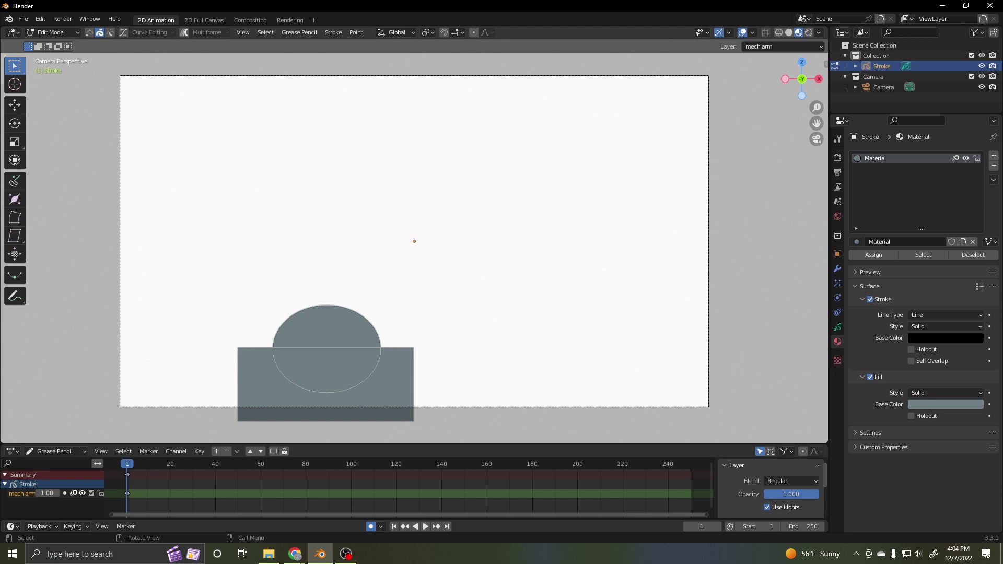
- Return to Draw Mode and draw a narrow vertical box rising from the middle of the dome
left_click(53, 32)
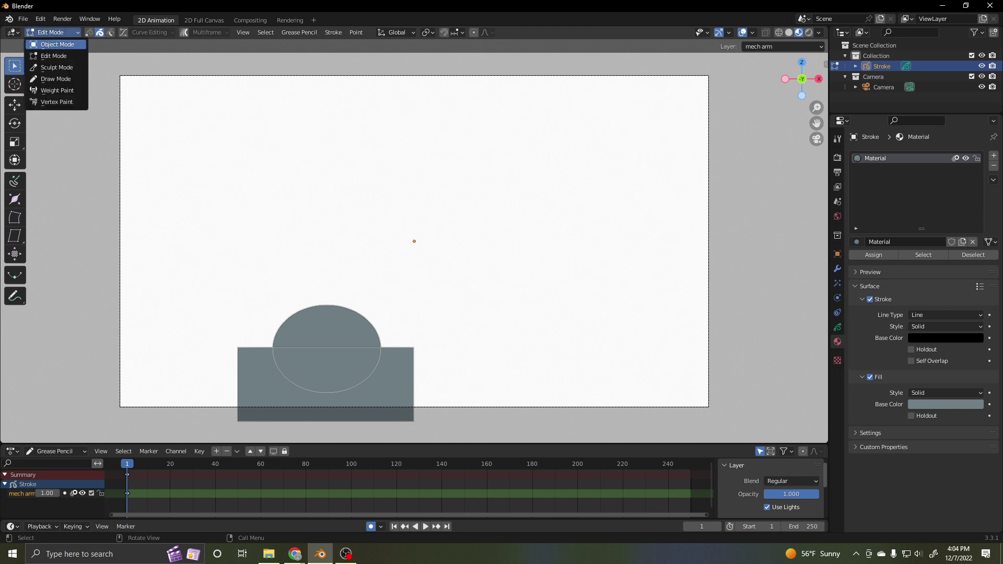
left_click(56, 79)
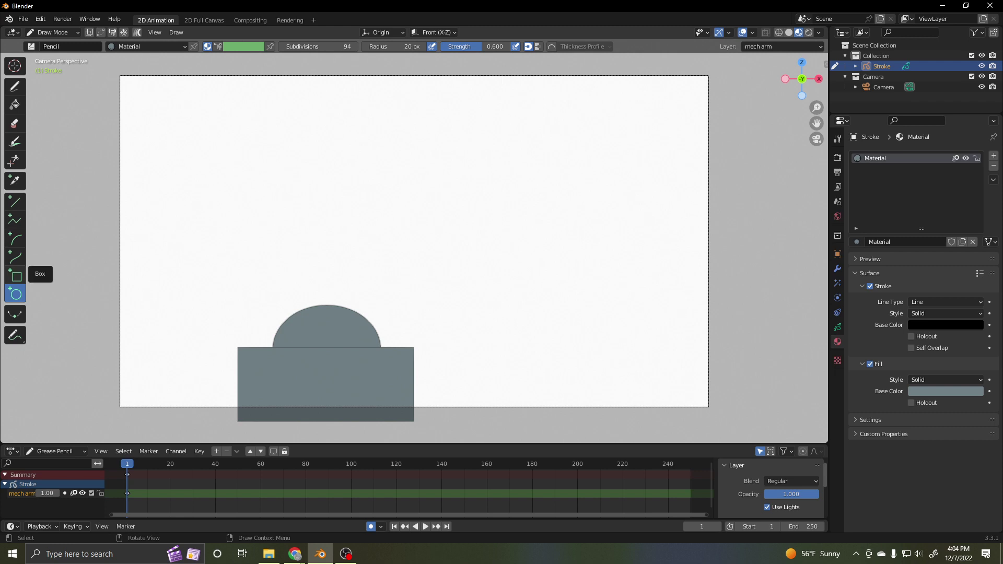
left_click(15, 276)
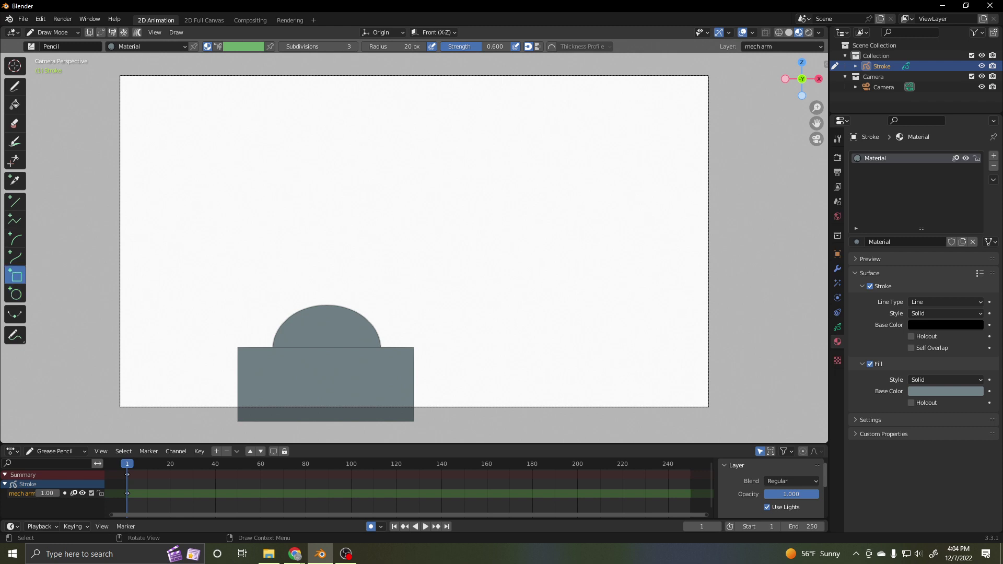
left_click_drag(317, 225, 339, 326)
key("Return")
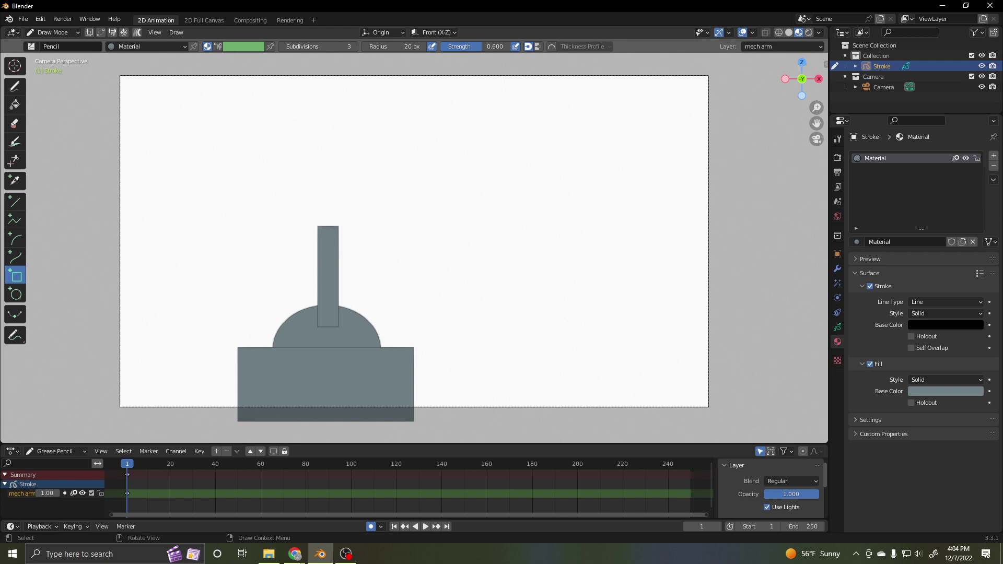
right_click(334, 227)
key("alt+a")
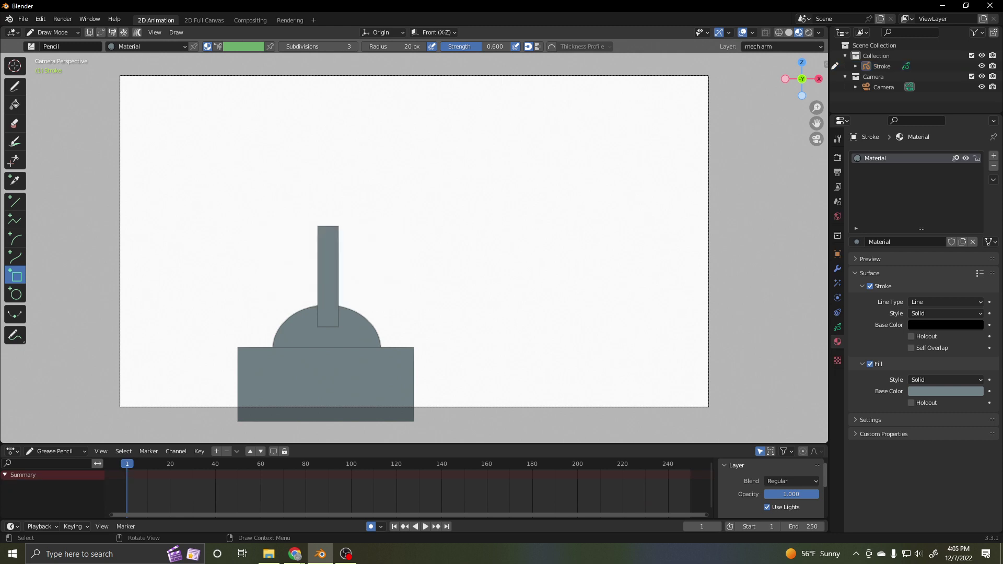
- In Edit Mode, select the narrow vertical box and send it to the back, behind the dome
left_click(52, 32)
left_click(53, 55)
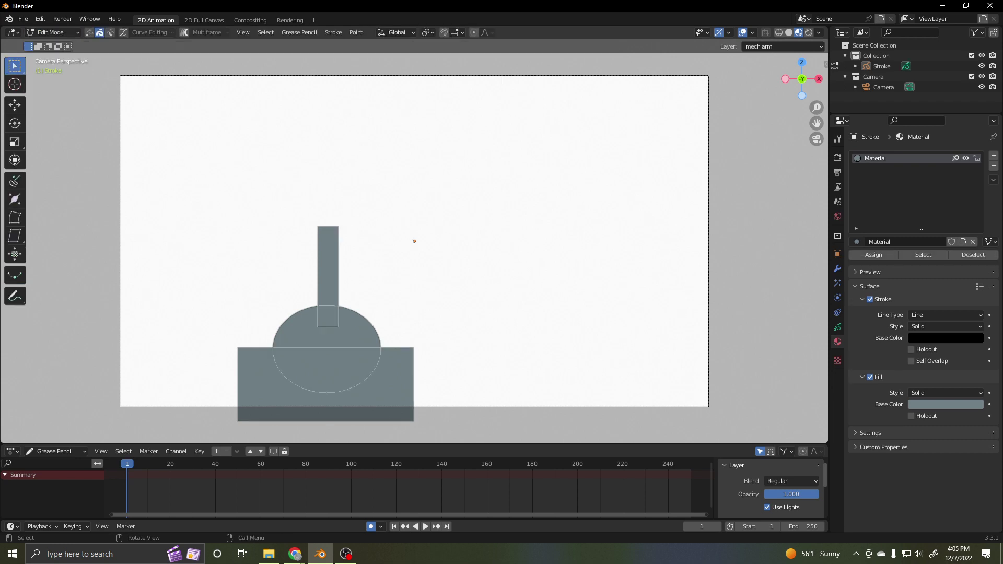
left_click_drag(300, 231, 351, 266)
right_click(329, 255)
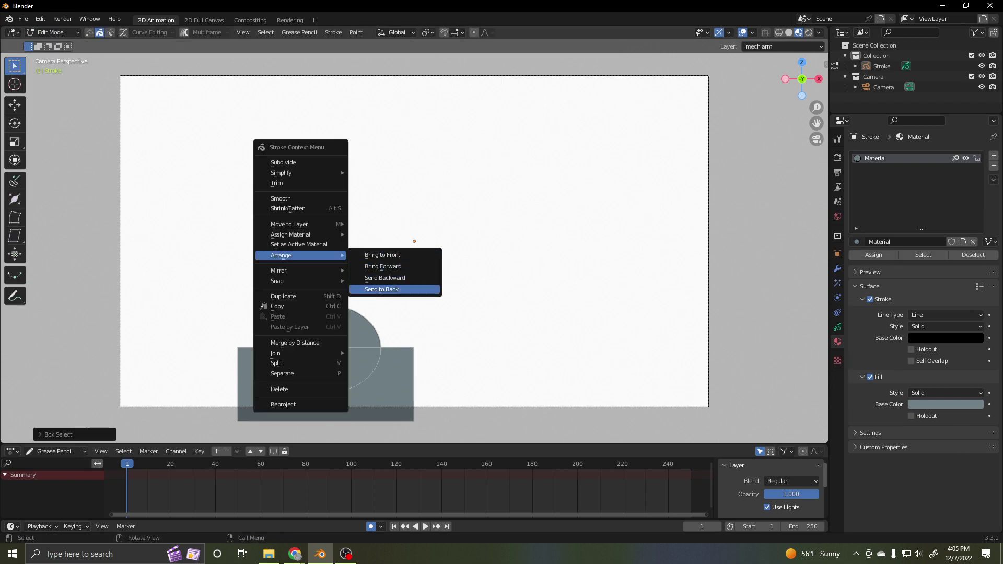
left_click(381, 289)
key("alt+a")
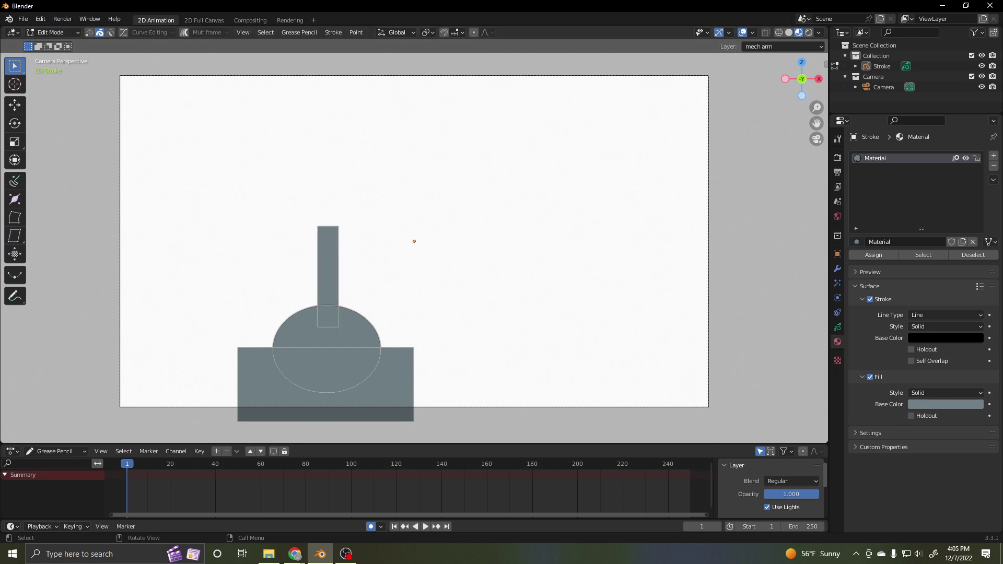
- Return to Draw Mode and draw a small circle as a joint over the upper end of the vertical arm
left_click(53, 33)
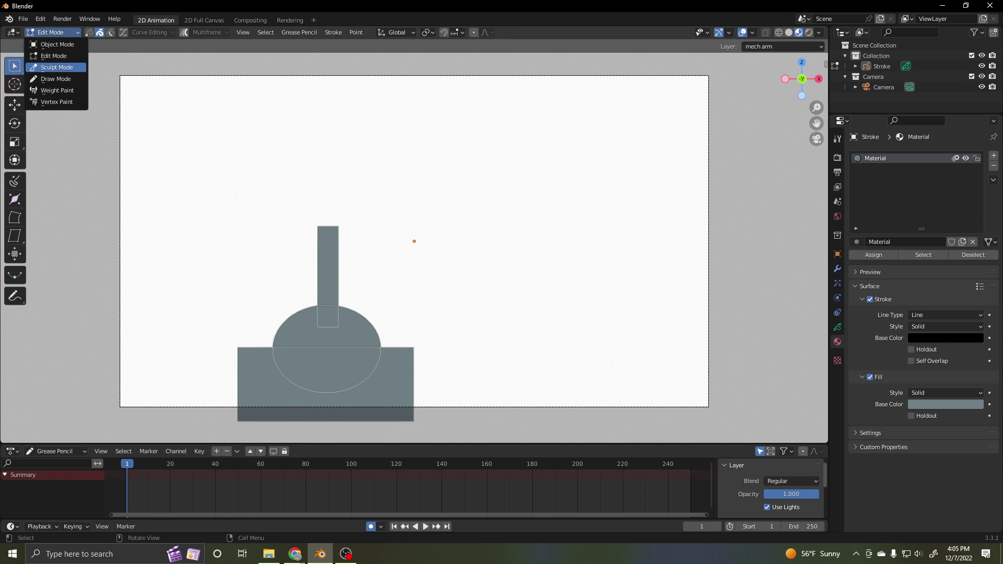
left_click(56, 79)
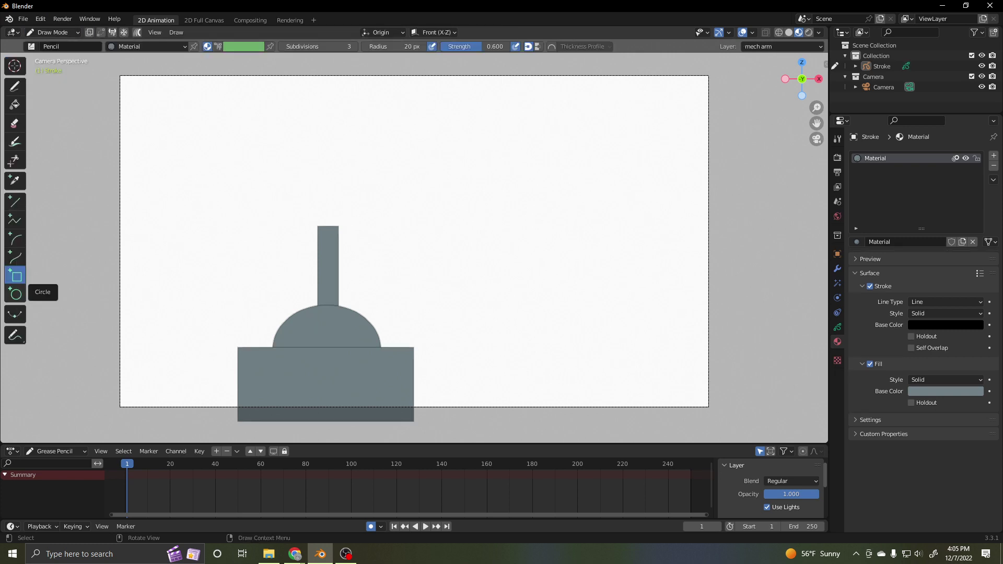
left_click(16, 294)
left_click_drag(310, 209, 347, 244)
key("Return")
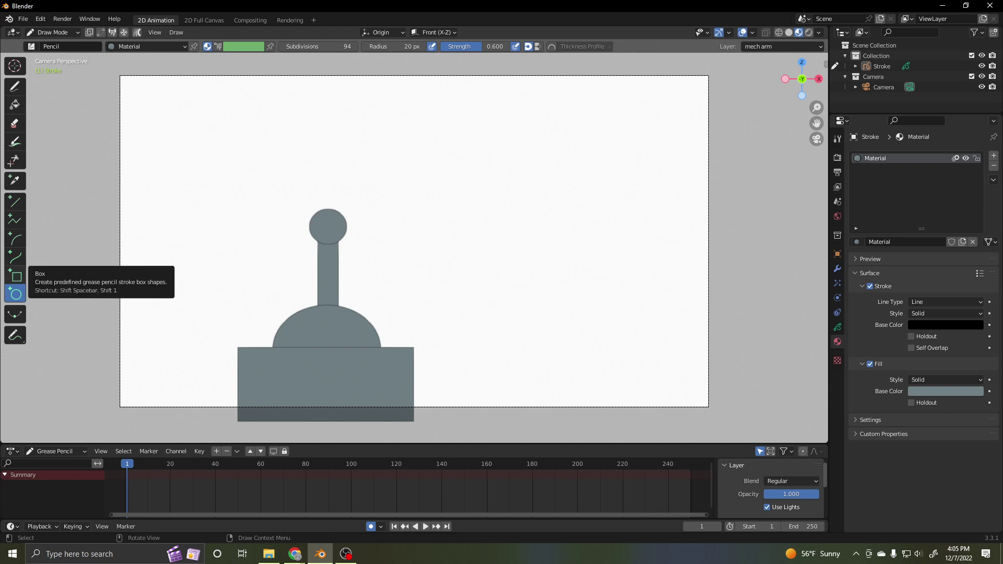
- Draw a thin vertical box rising from the centre of the joint circle as the next arm segment
left_click(15, 275)
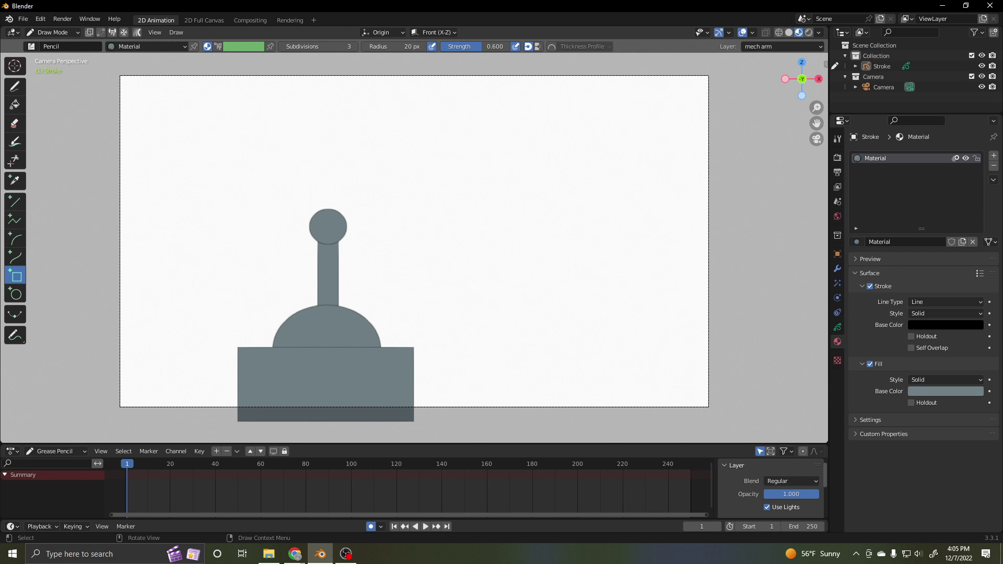
left_click_drag(323, 167, 334, 230)
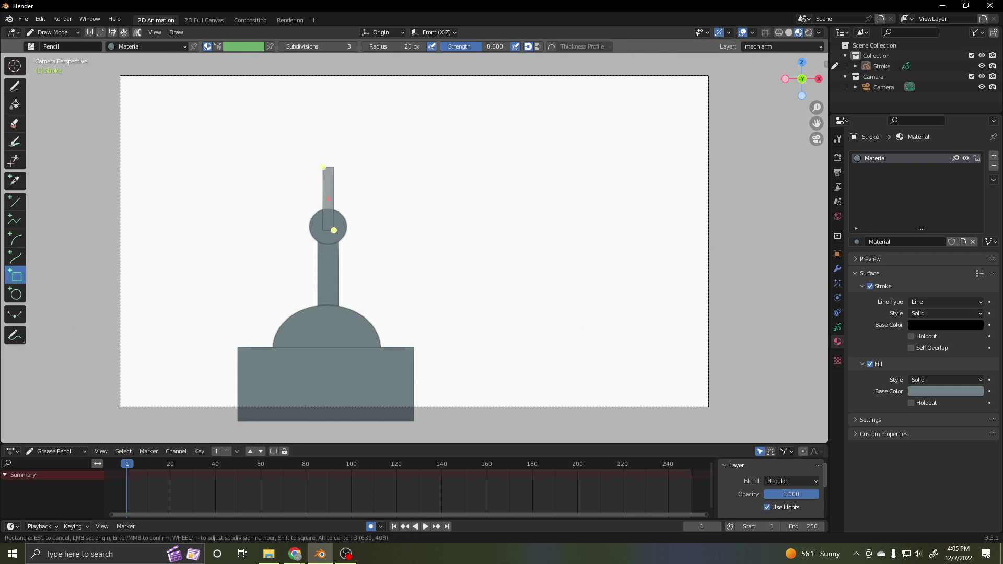
key("Return")
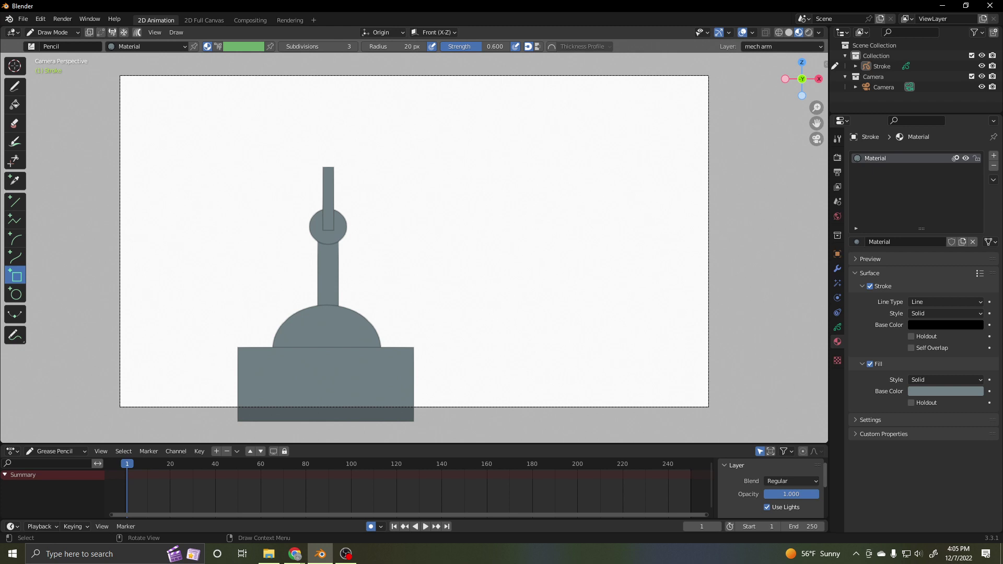
- In Edit Mode, select the thin upper box and send it to the back, behind the joint circle
left_click(52, 32)
left_click(53, 56)
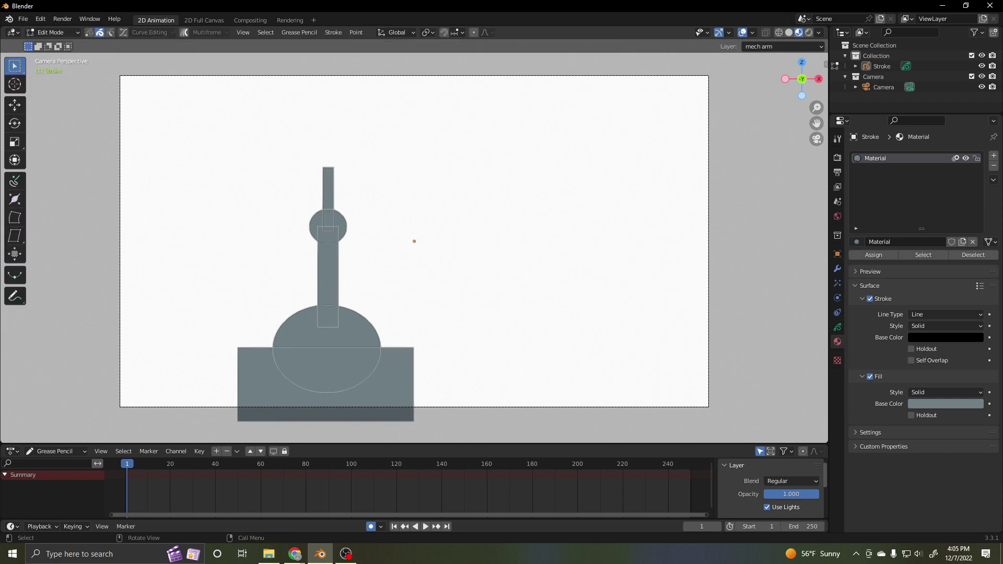
left_click_drag(312, 157, 345, 189)
right_click(313, 183)
mouse_move(313, 183)
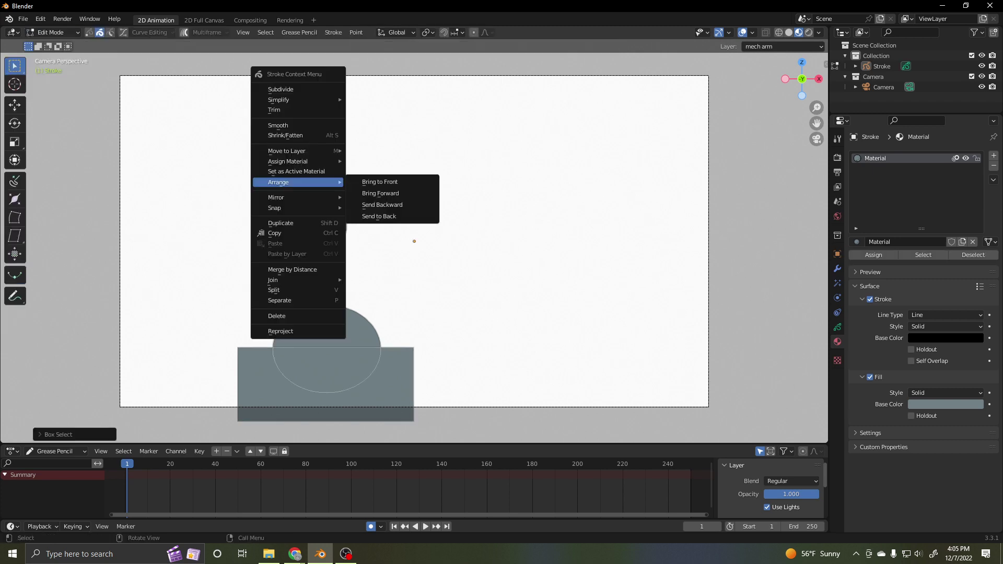
left_click(382, 216)
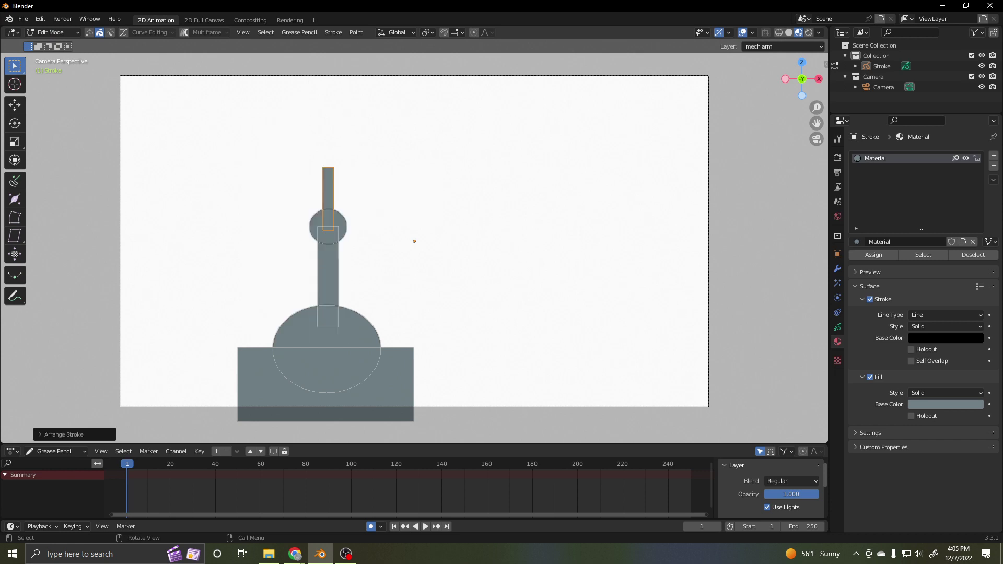
- Return to Draw Mode and draw a smaller joint circle over the upper end of the thin arm segment
left_click(52, 32)
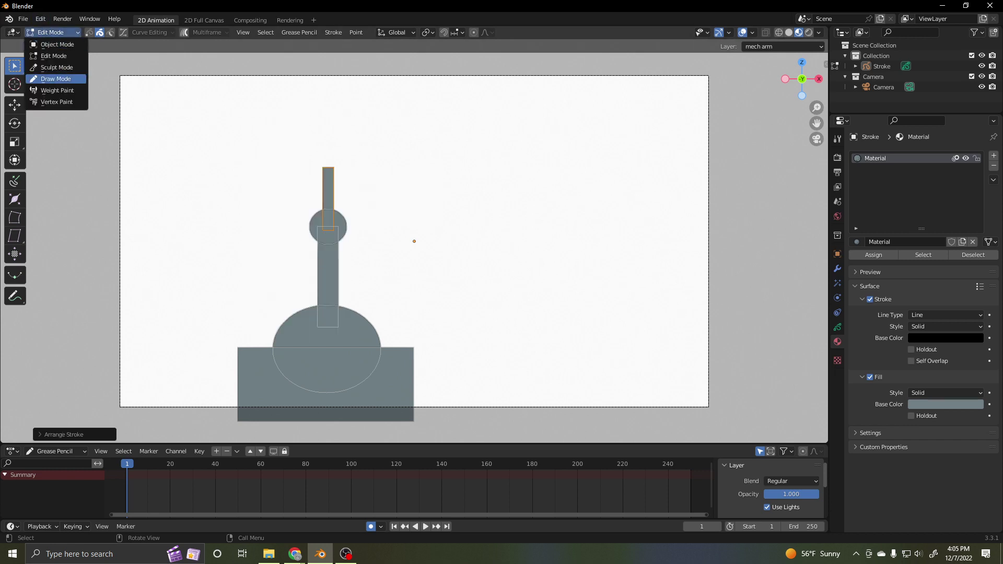
left_click(56, 79)
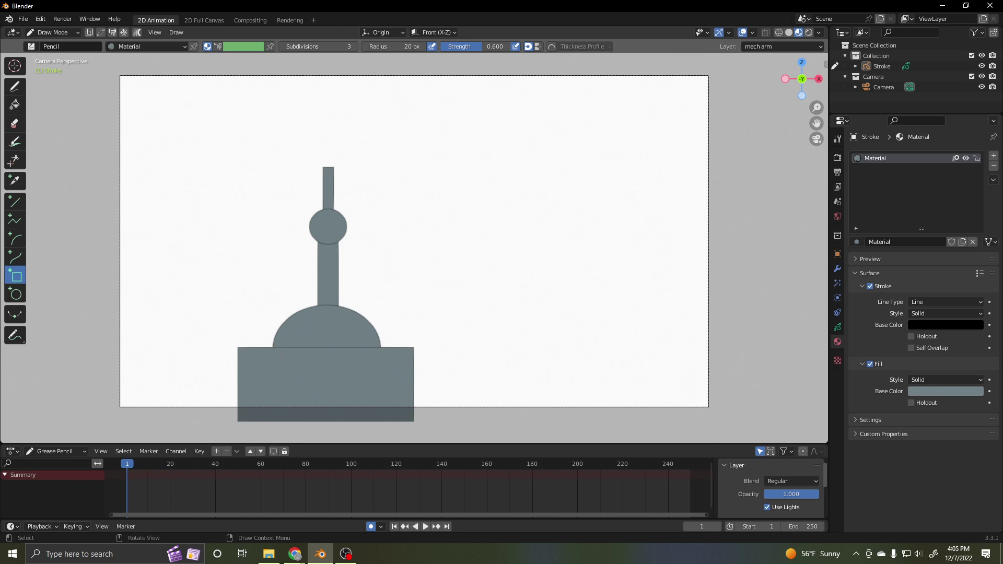
left_click(16, 294)
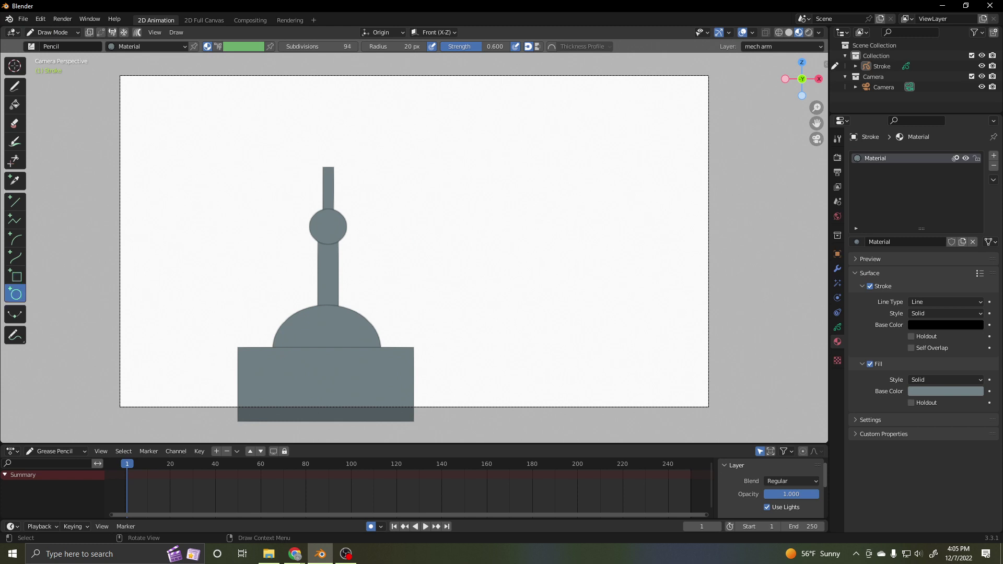
left_click_drag(315, 155, 340, 182)
key("Return")
- Draw a small vertical box in the empty area to the right of the upper joint circle
left_click(15, 274)
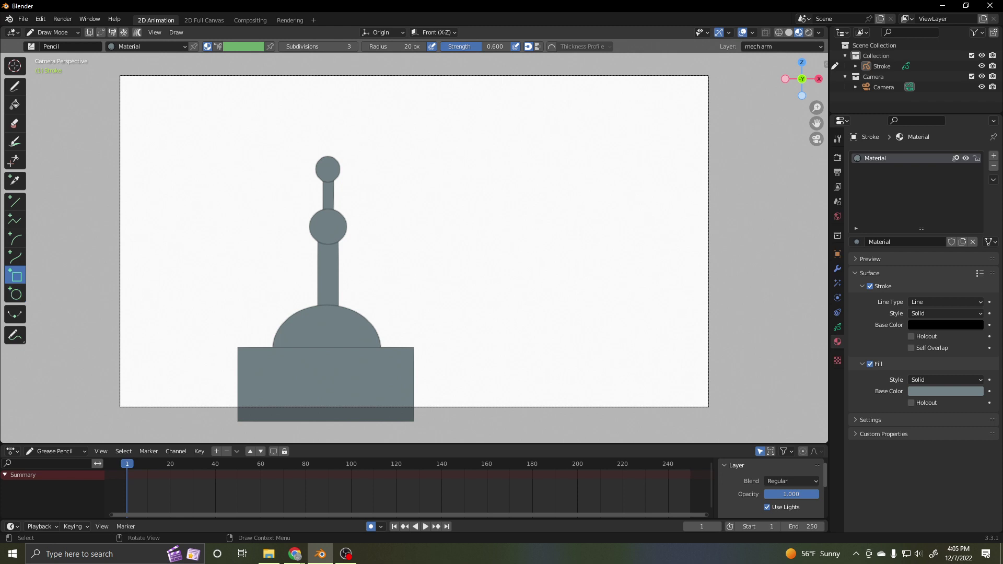
left_click_drag(411, 148, 425, 180)
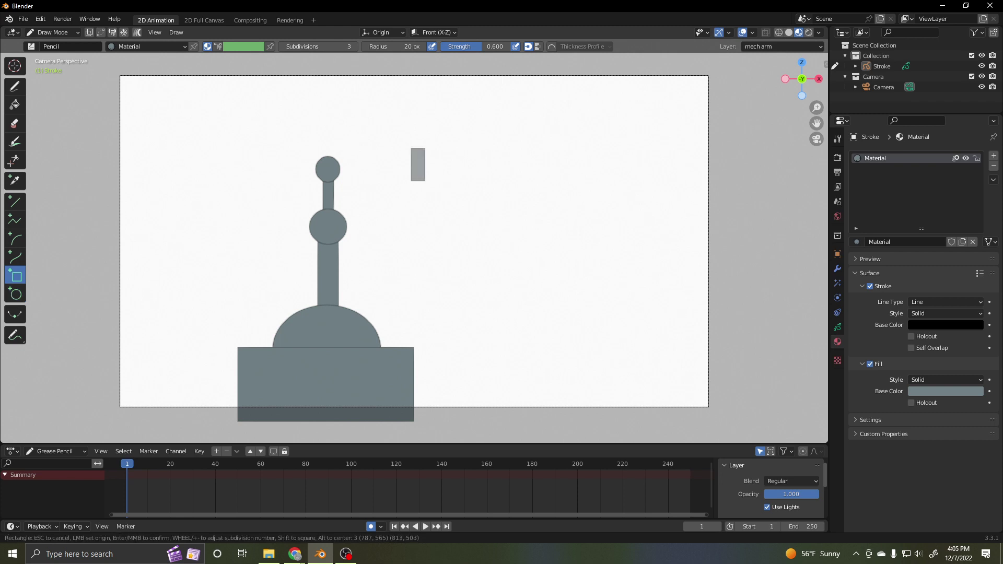
key("Return")
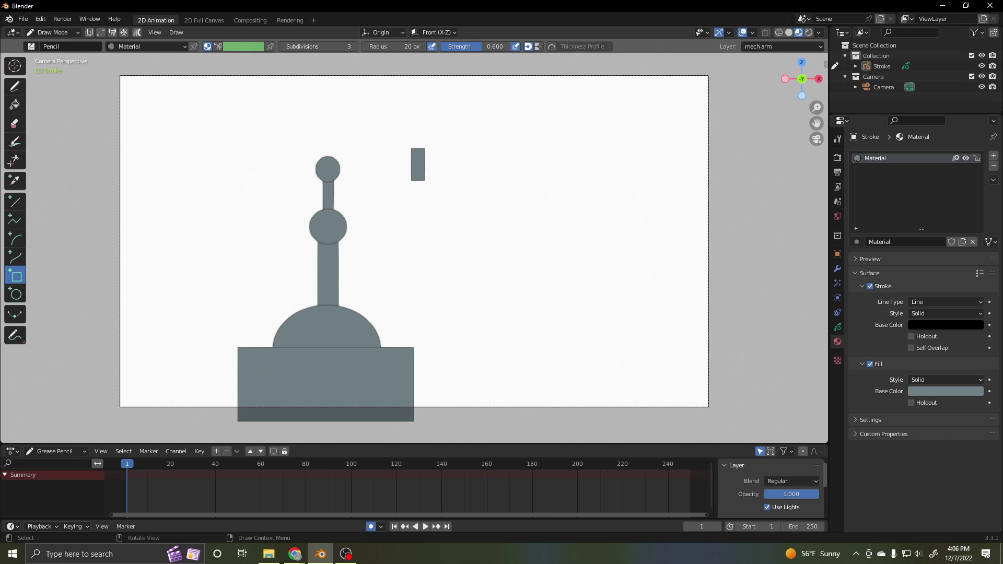
- In Edit Mode, select the small box's top points and move them up and to the right to bend it into a claw shape
left_click(53, 33)
left_click(52, 56)
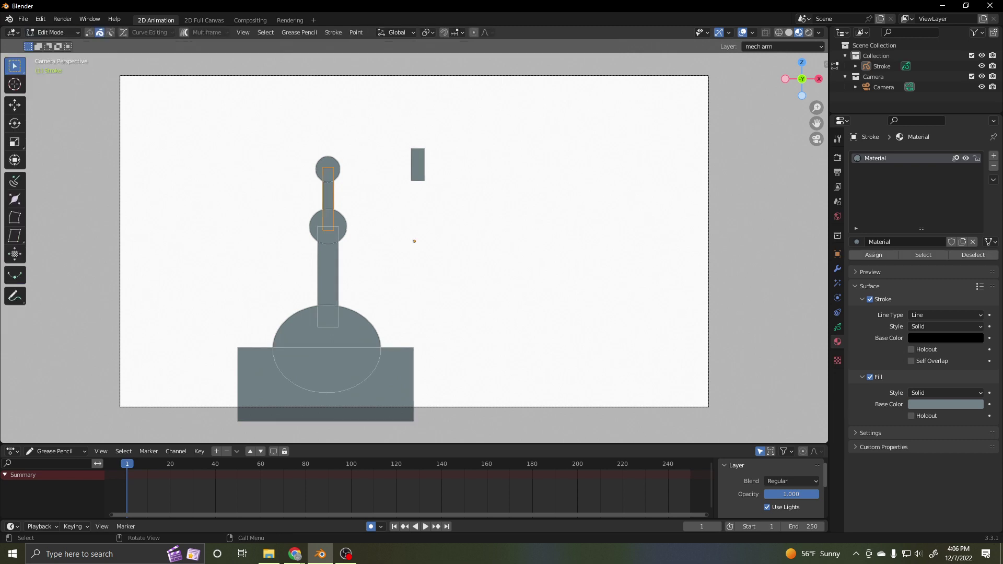
left_click_drag(406, 142, 430, 185)
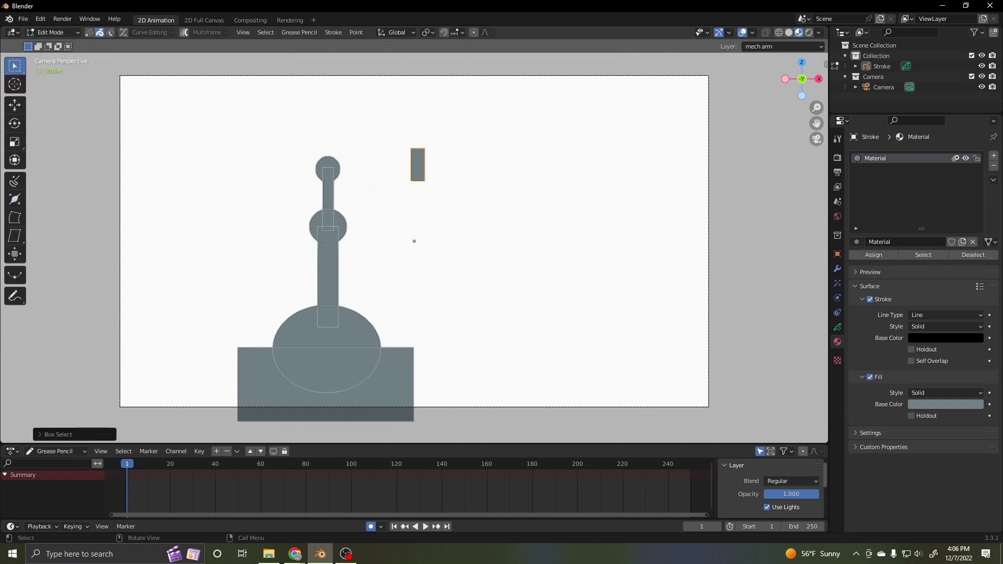
left_click(88, 33)
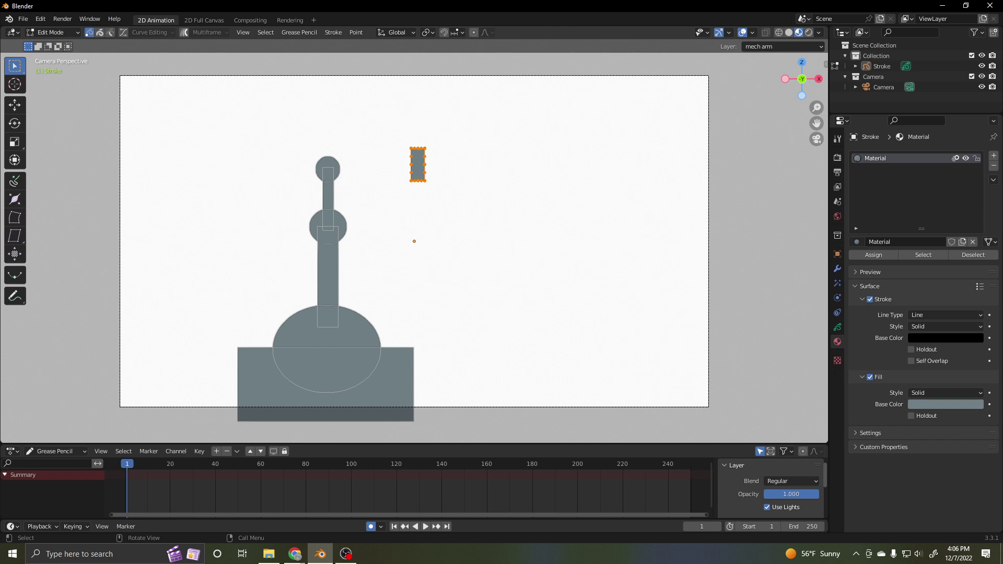
left_click_drag(401, 137, 435, 153)
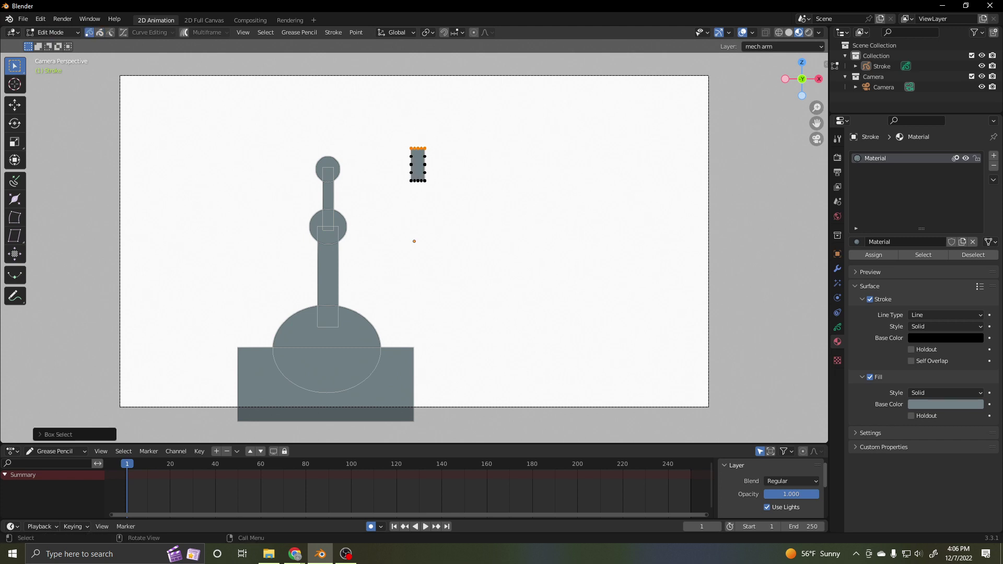
key("g")
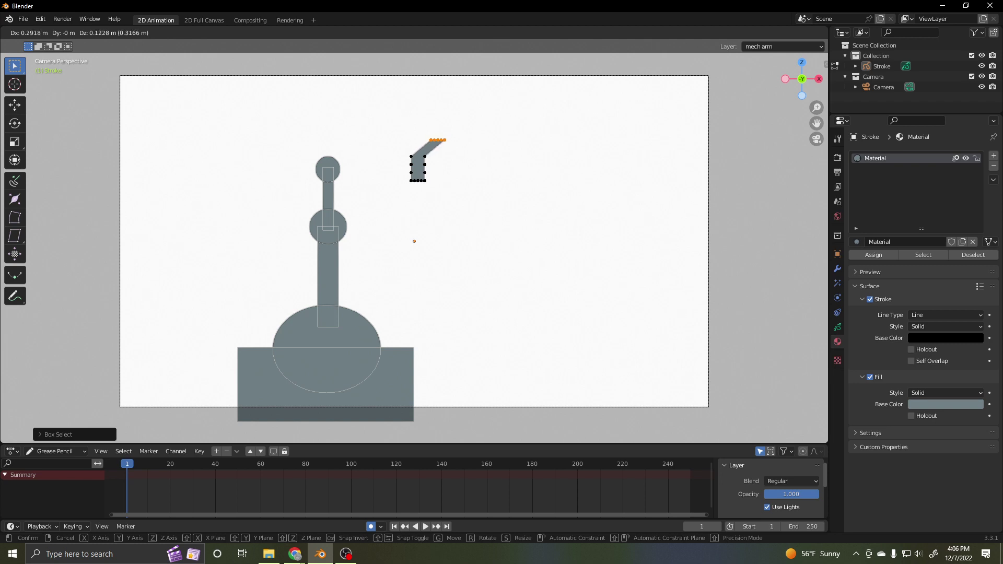
key("Return")
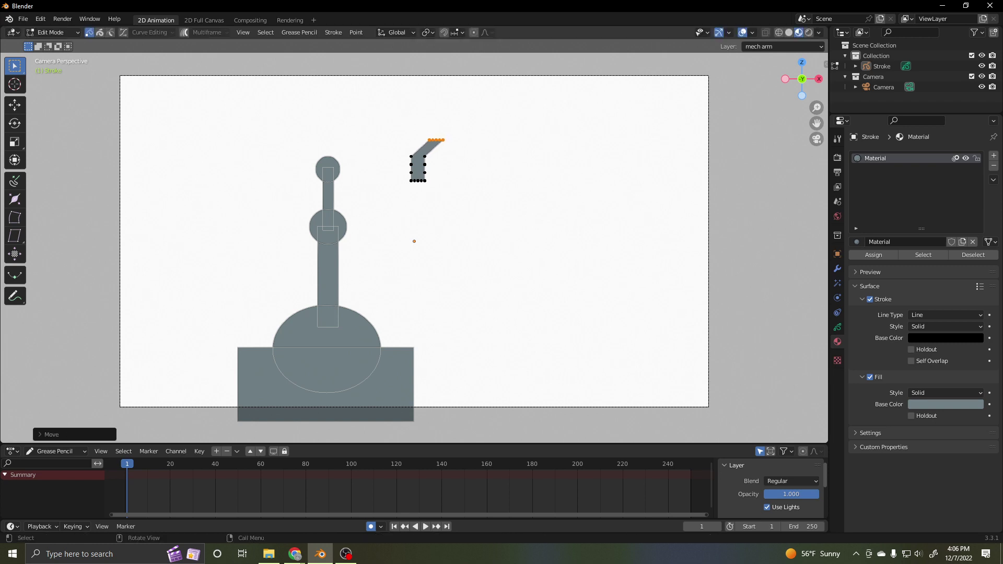
left_click(425, 180)
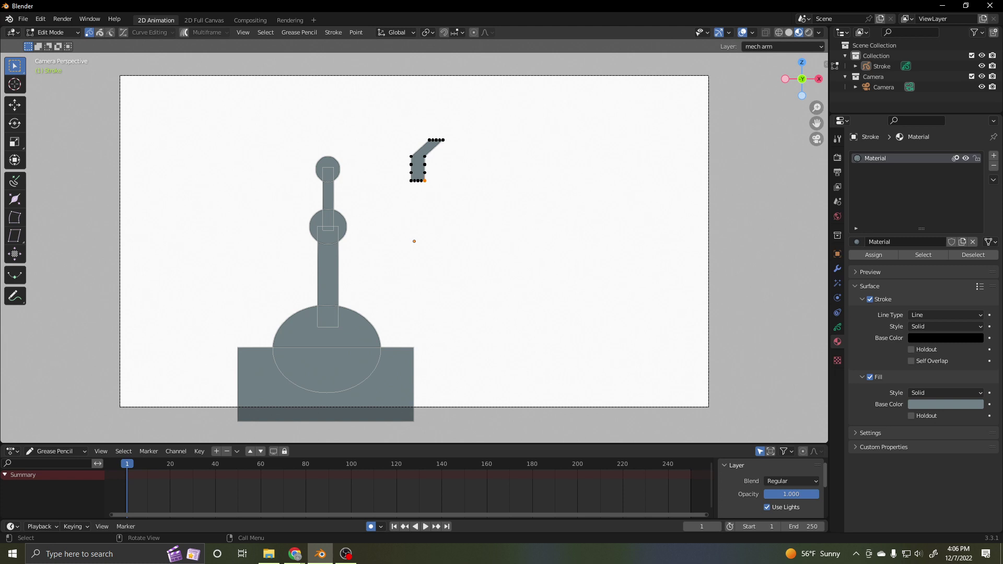
key("Tab")
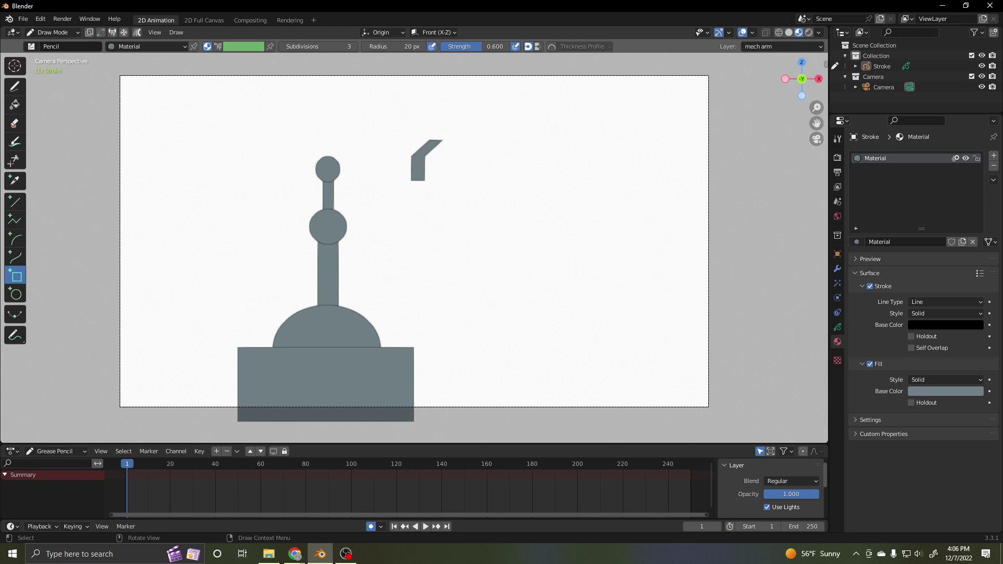
left_click(52, 32)
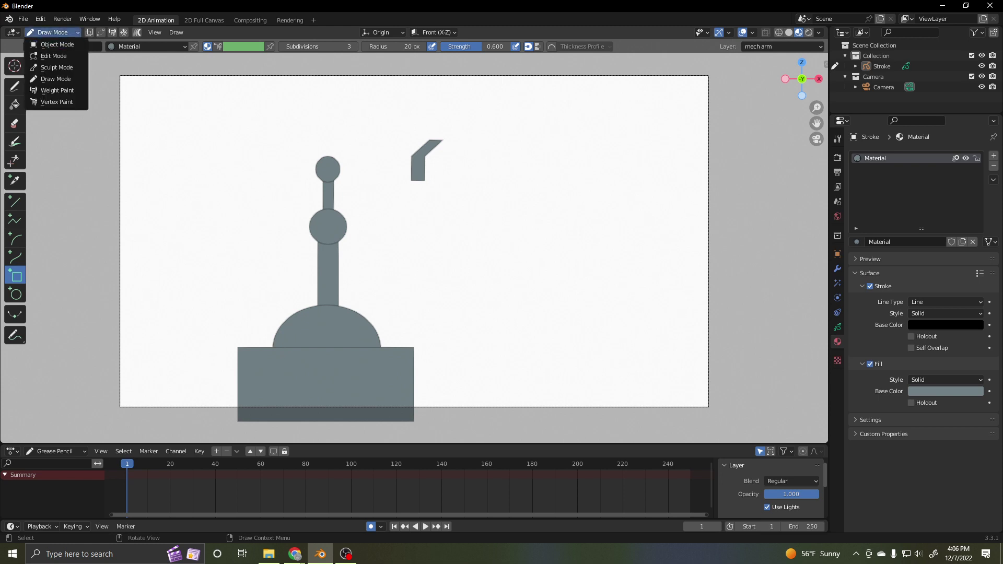
left_click(52, 55)
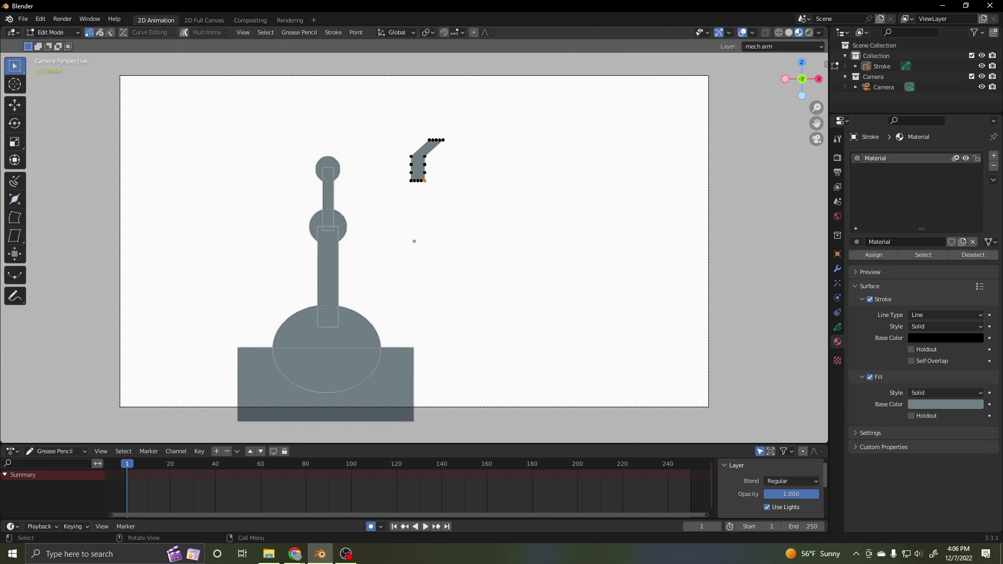
- Select the whole bent stroke, then move and rotate it into place as a claw finger on the upper-left side of the top joint circle
left_click(100, 32)
left_click_drag(406, 129, 450, 186)
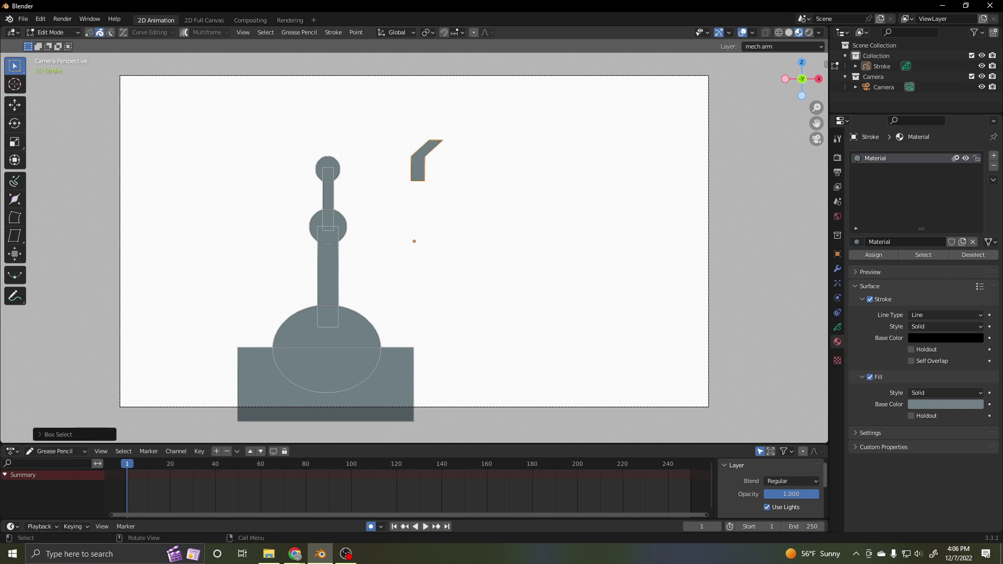
key("g")
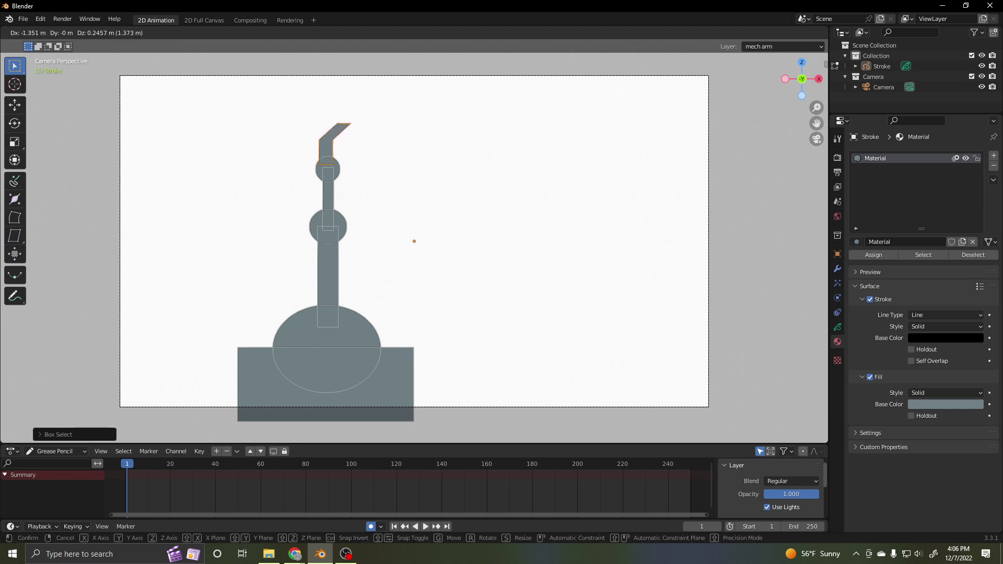
left_click(359, 169)
key("r")
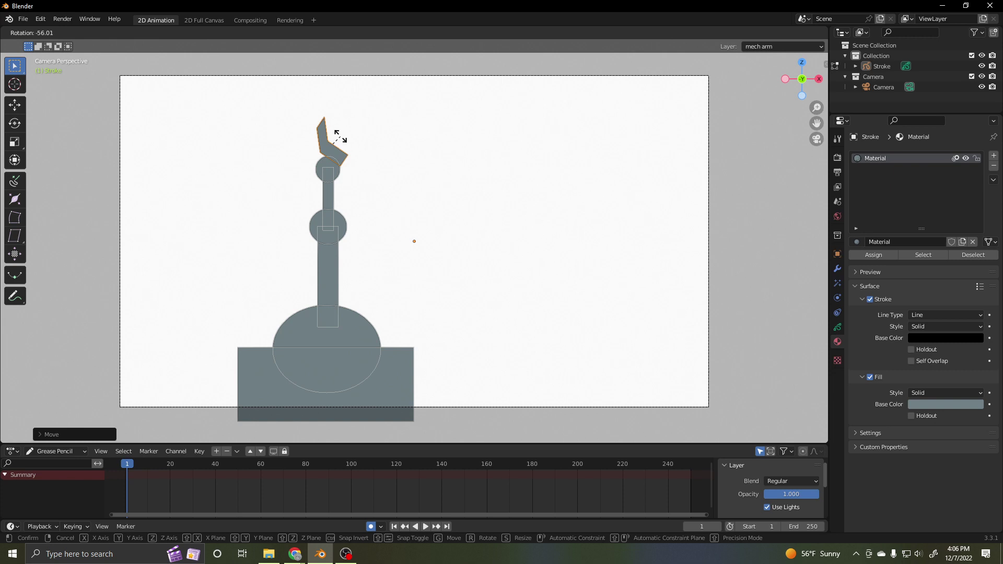
left_click(344, 137)
key("g")
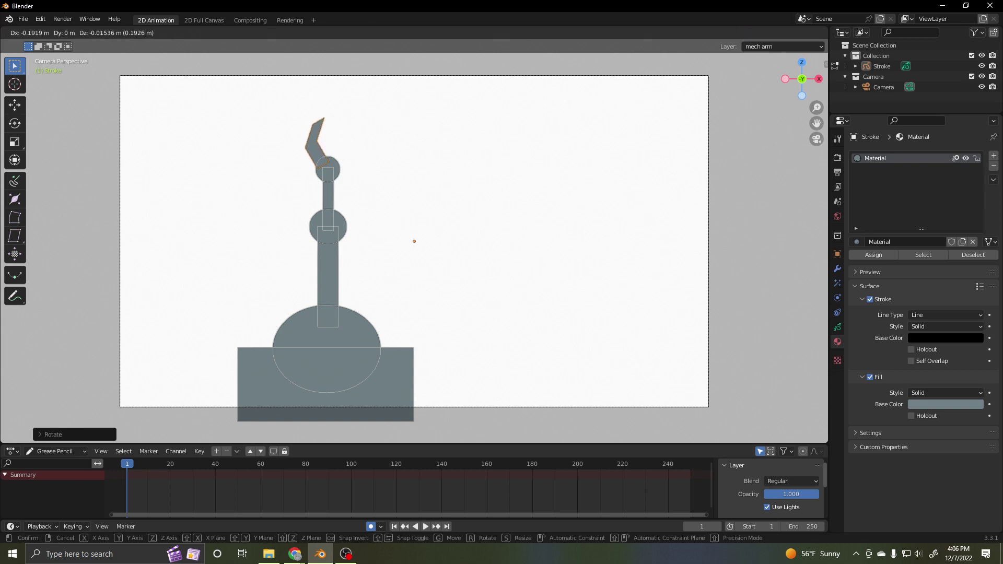
key("Return")
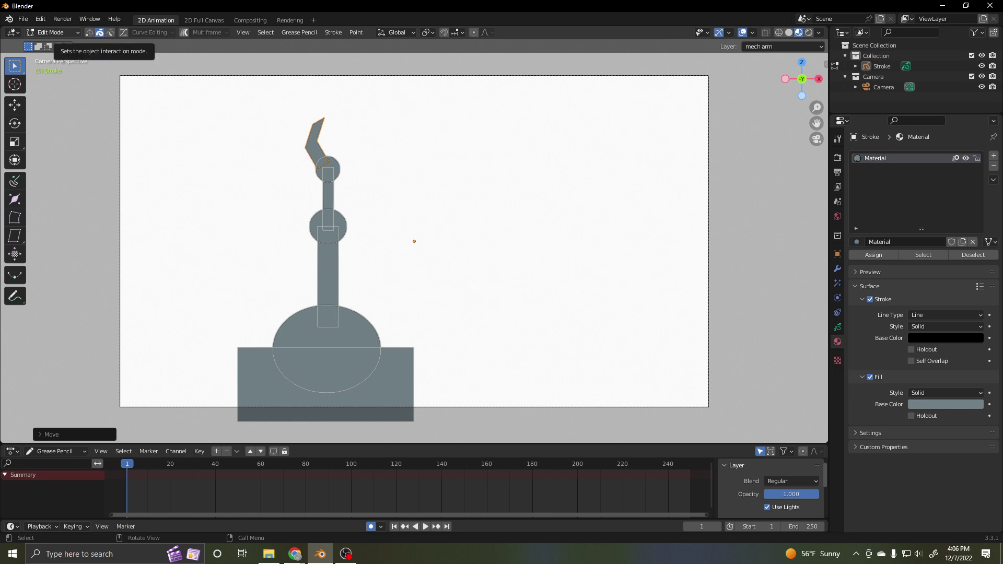
- Send the claw finger to the back so it sits behind the top joint circle
right_click(284, 133)
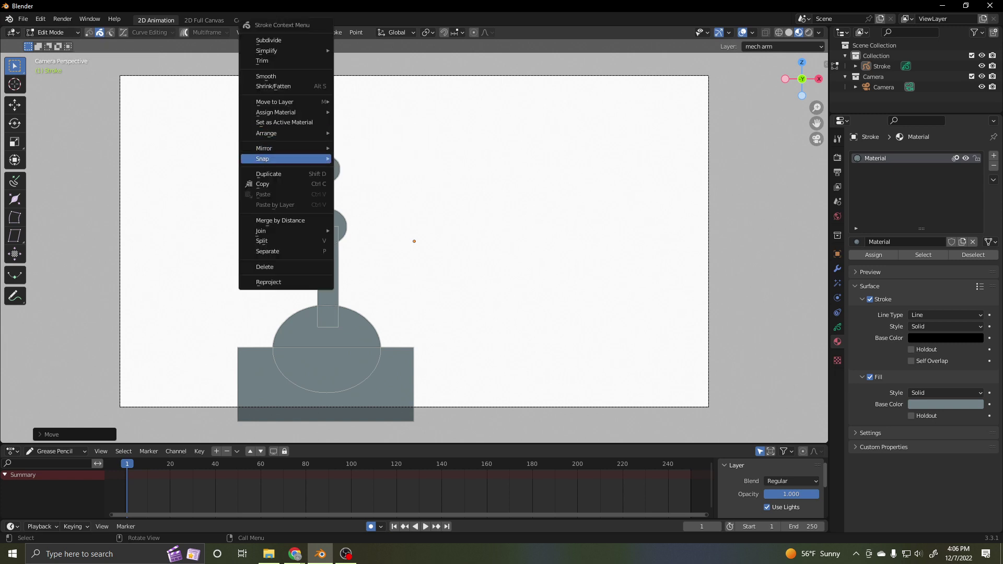
mouse_move(308, 133)
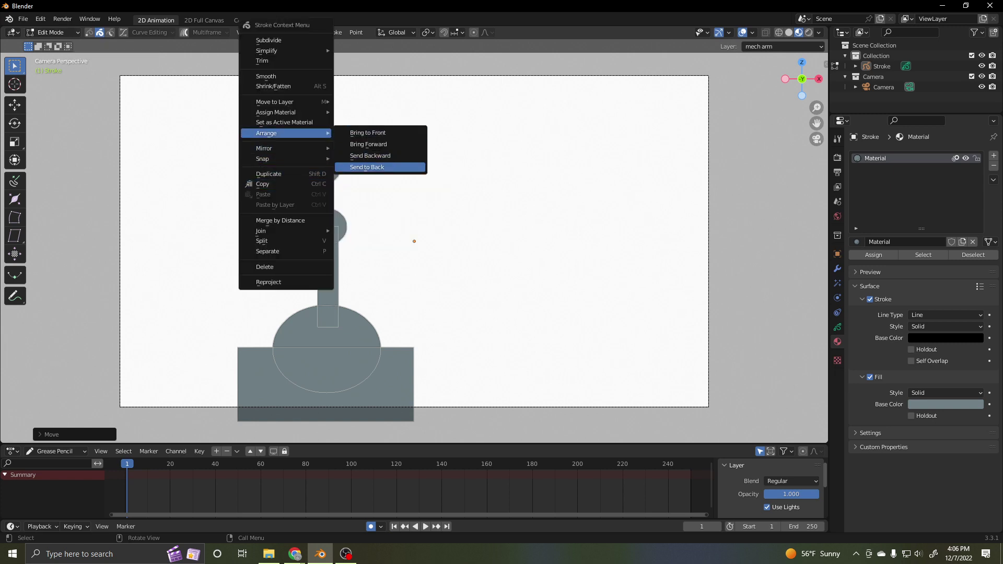
left_click(367, 167)
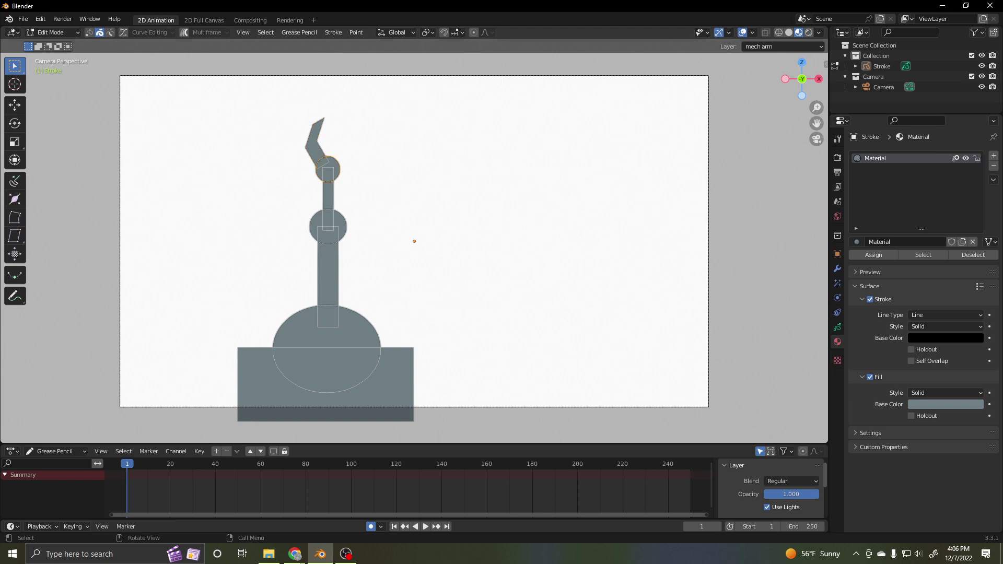
- Return to Draw Mode and draw another small vertical box to the right of the arm for the second claw finger
left_click(51, 33)
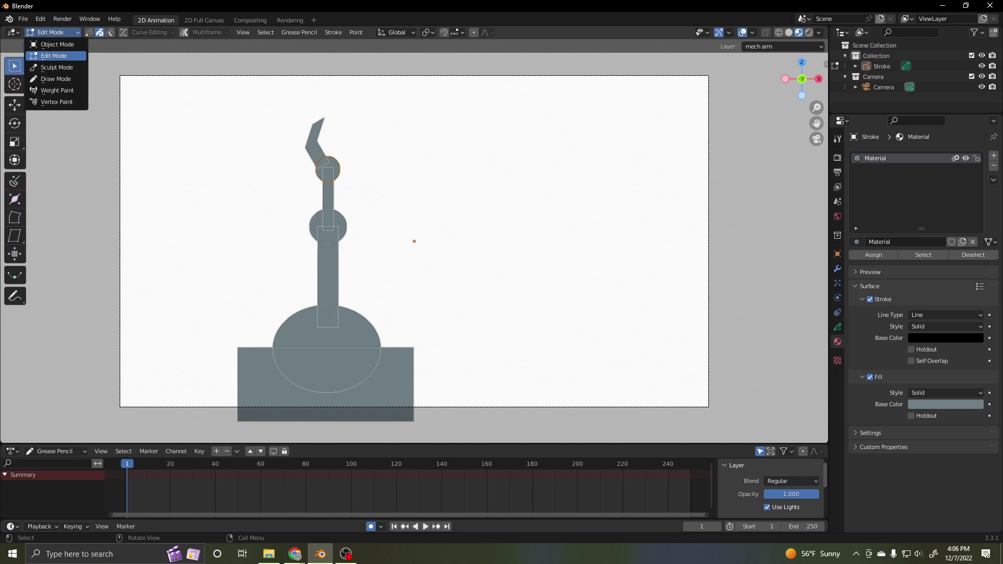
left_click(56, 79)
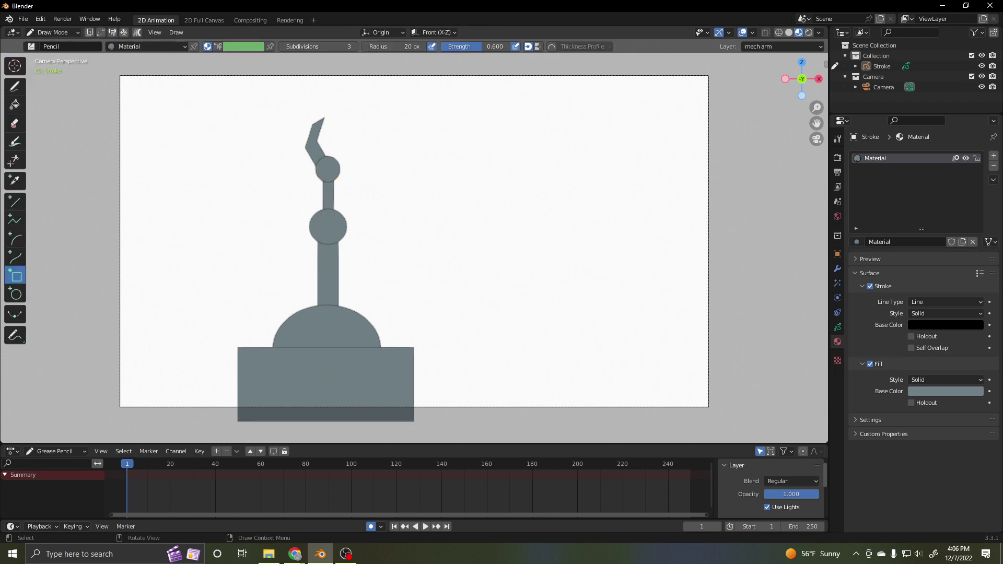
left_click_drag(394, 158, 407, 192)
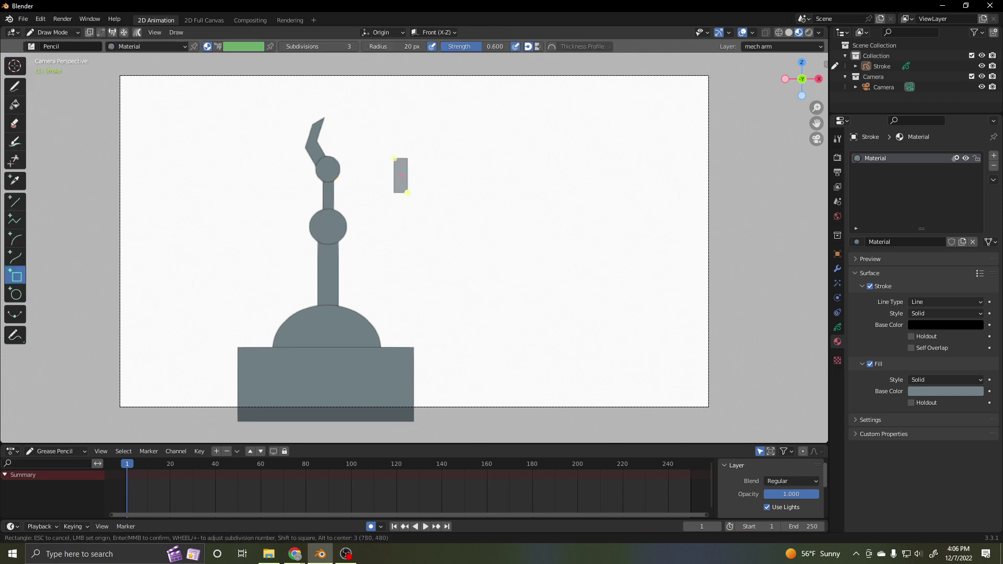
key("Return")
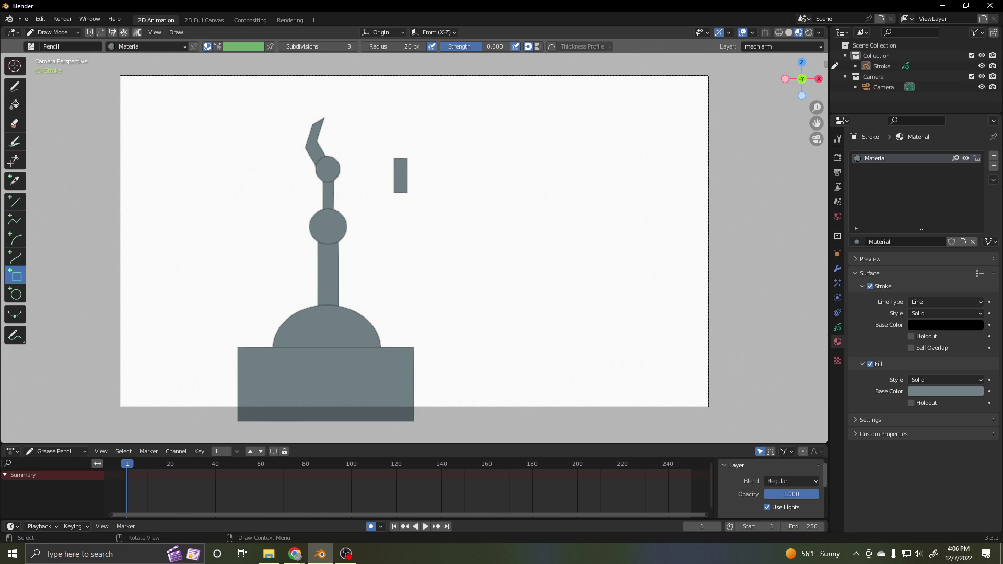
- In Edit Mode, select the right-hand box's top points and move them about 0.24 m left and 0.16 m up to bend it into a claw shape
left_click(52, 32)
left_click(53, 56)
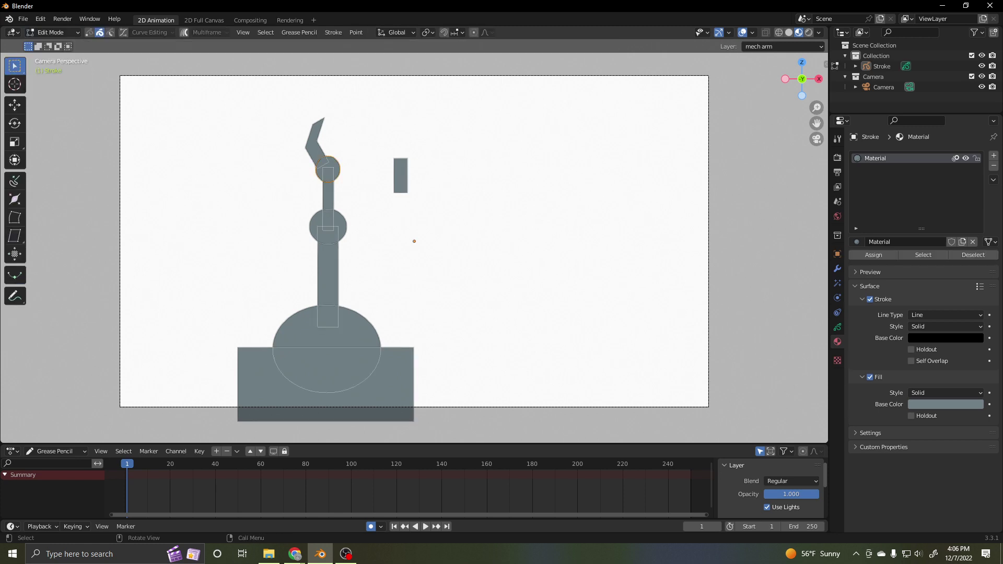
left_click(400, 175)
key("1")
left_click_drag(416, 146, 377, 163)
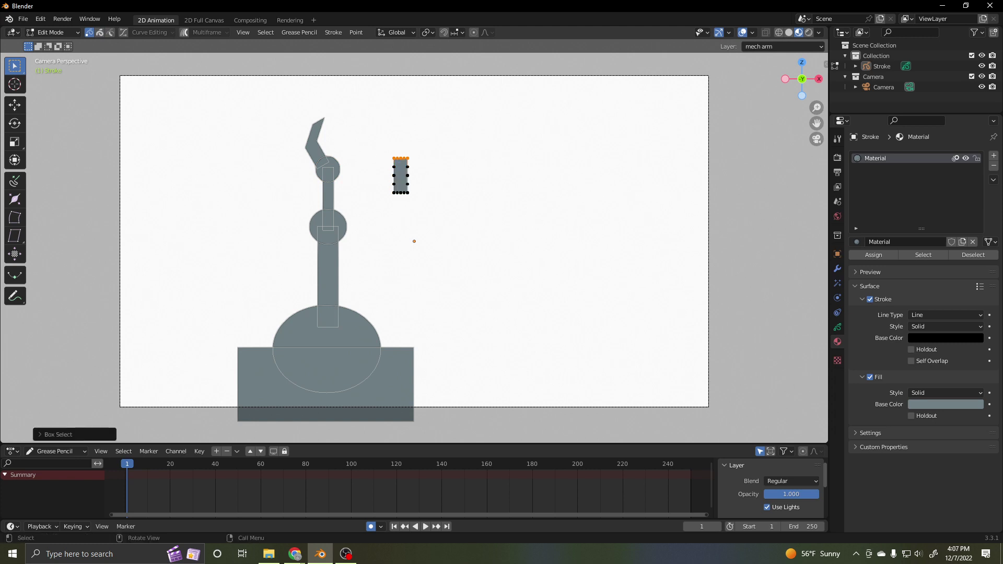
key("g")
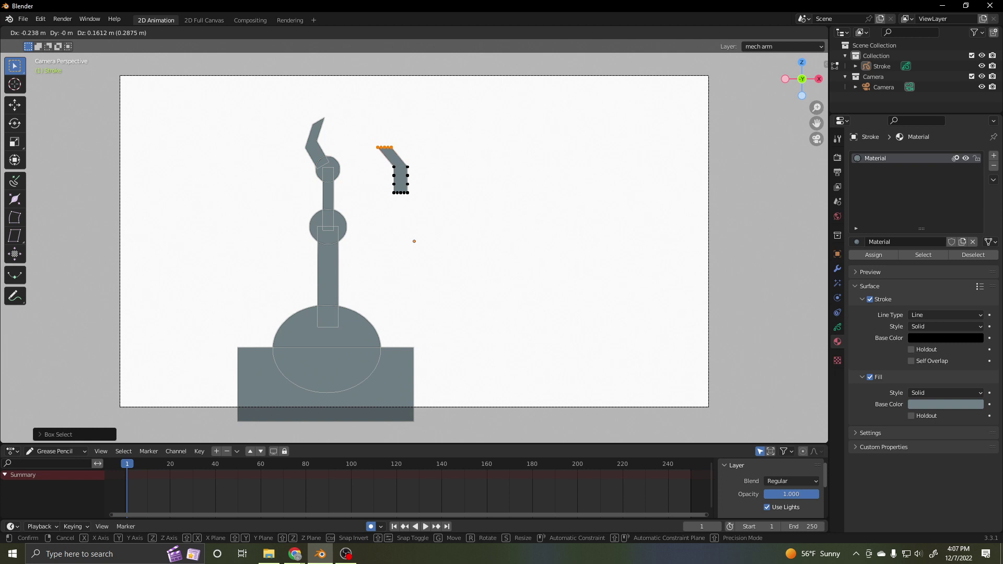
key("Return")
- Select the whole bent stroke in Edit Mode, then move and rotate it into place as the claw finger on the upper-right side of the top joint
key("Tab")
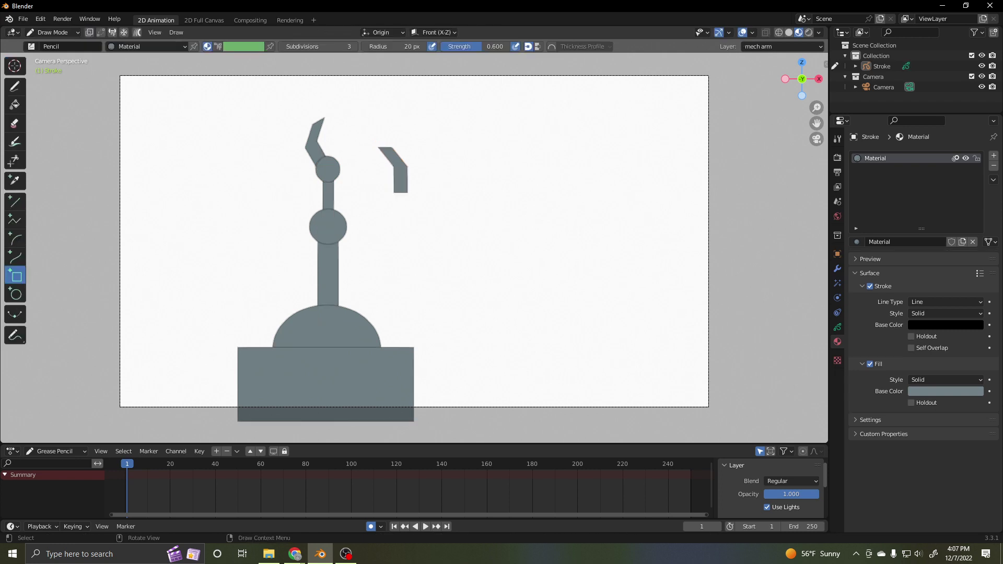
left_click(52, 32)
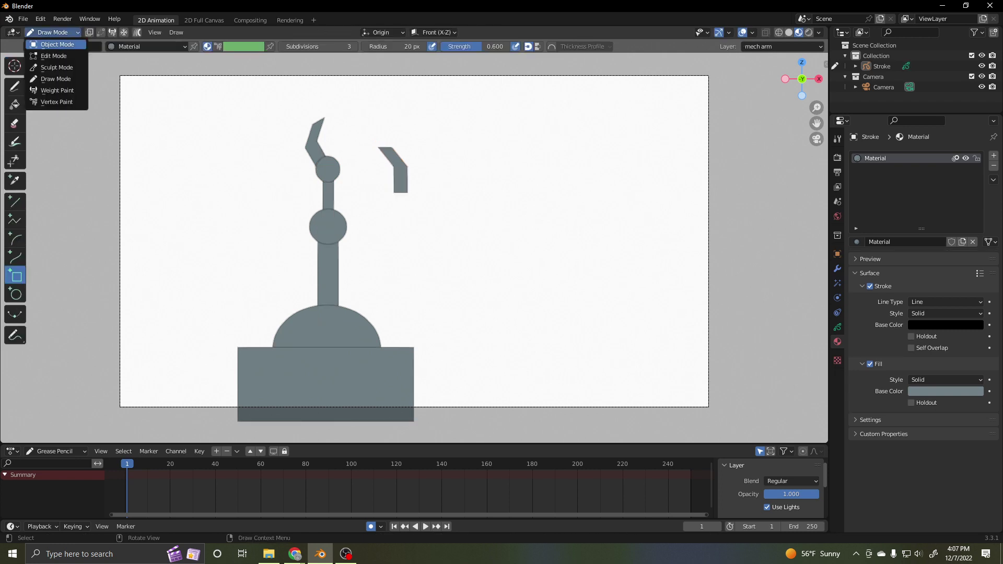
left_click(52, 56)
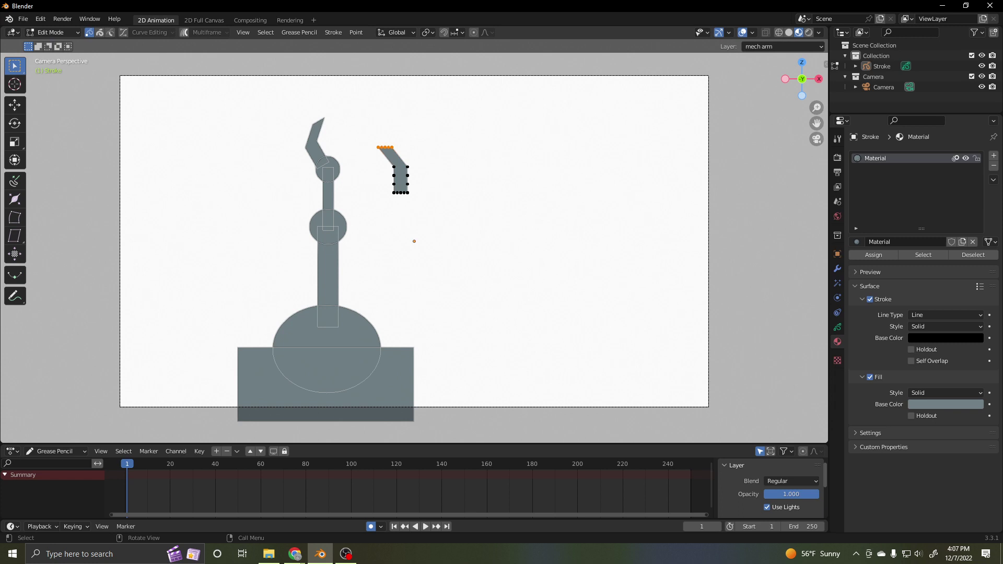
key("2")
key("g")
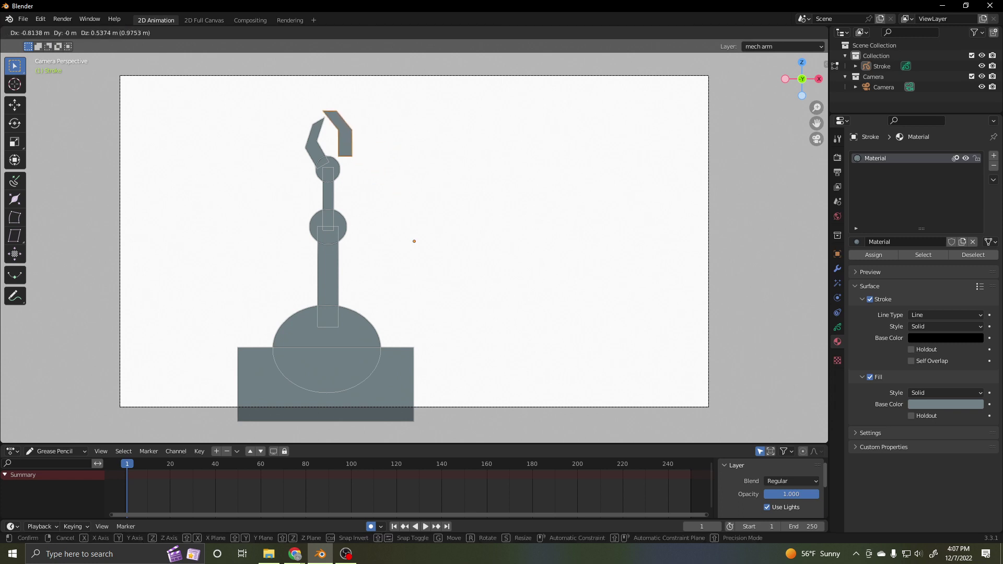
key("Return")
key("r")
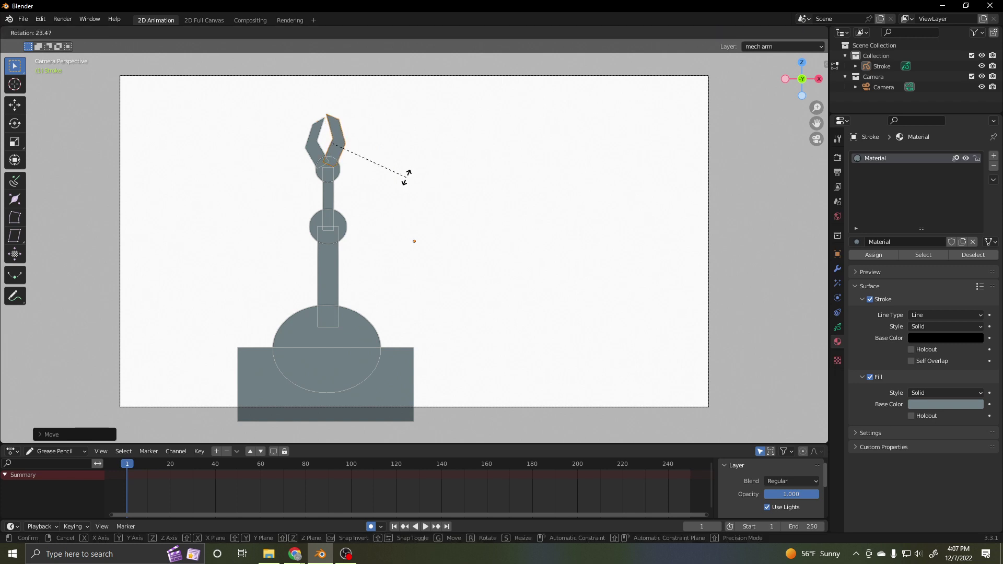
key("Return")
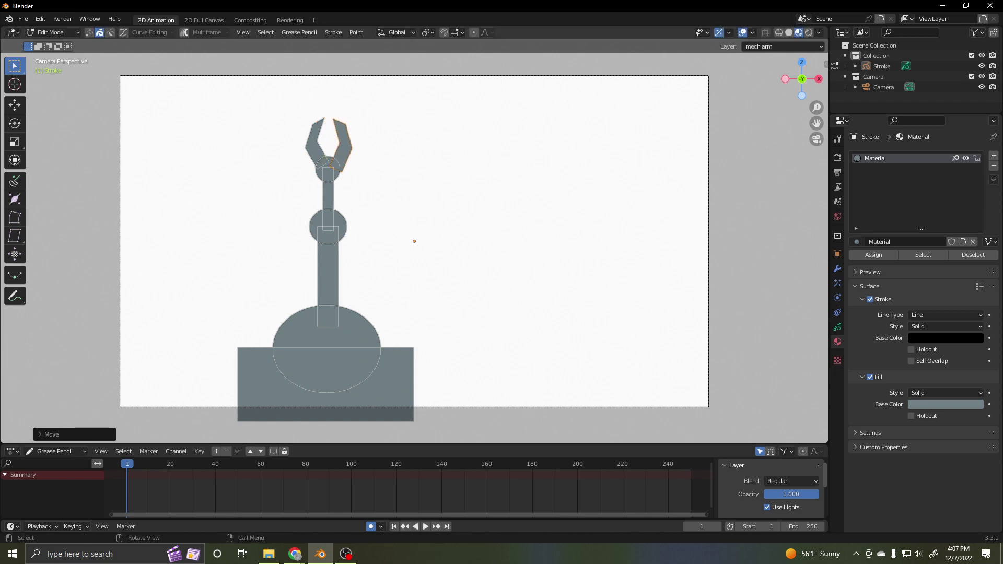
key("r")
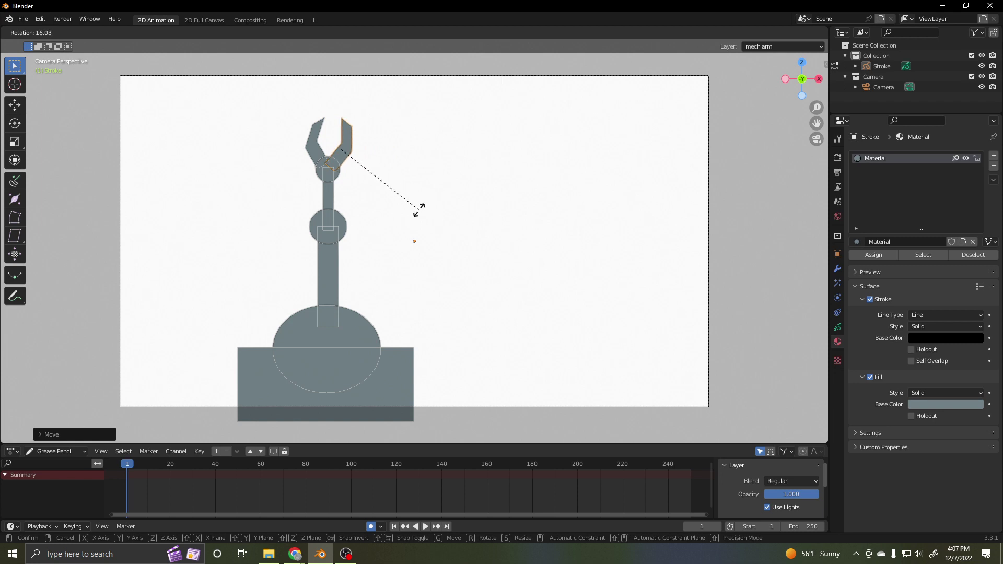
key("Return")
- Send the right claw finger to the back behind the top joint circle, deselect it, and check the drawing with the overlays hidden
right_click(346, 151)
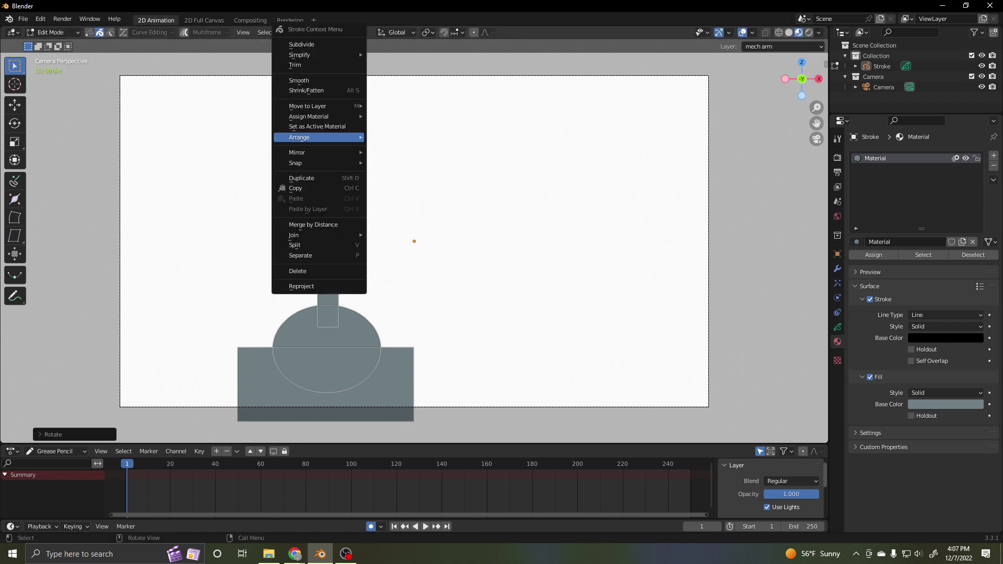
mouse_move(346, 137)
left_click(400, 172)
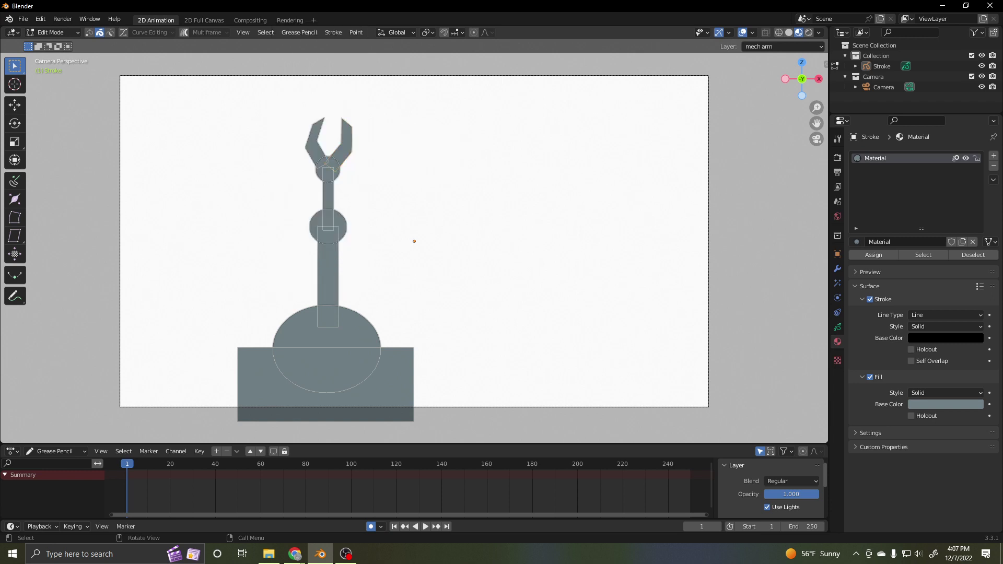
key("alt+a")
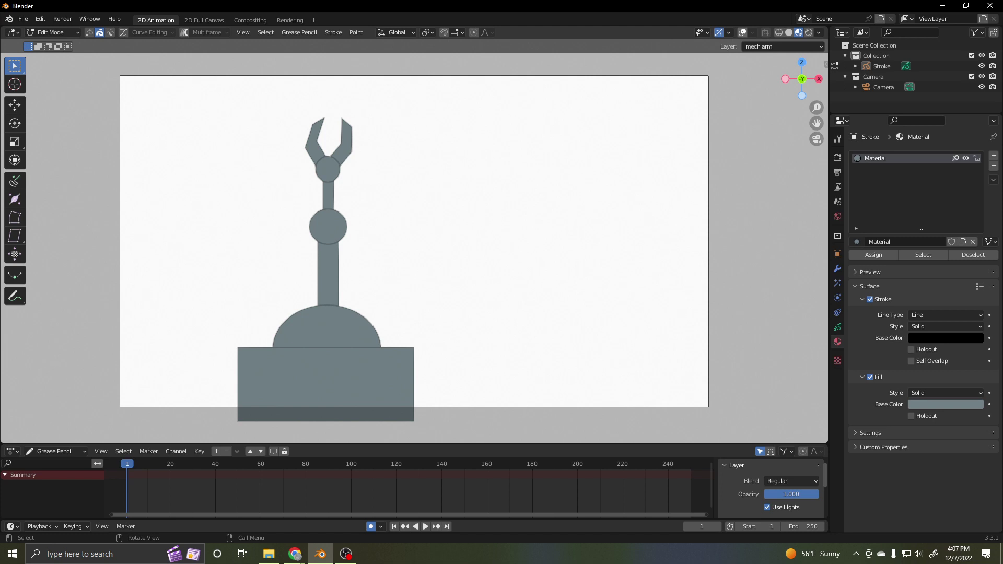
key("shift+alt+z")
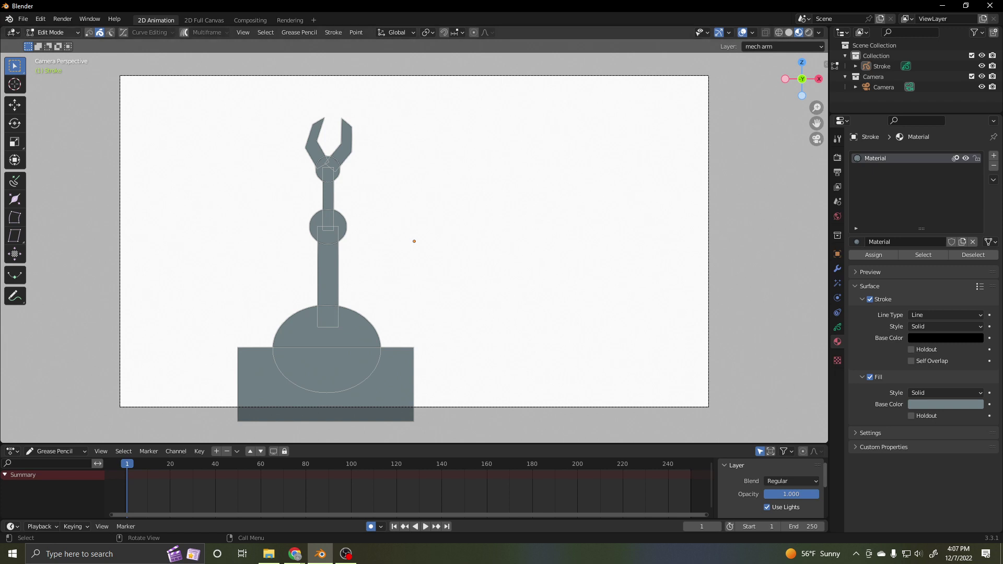
- In Object Mode, add an armature and move its bone so the base sits at the centre of the dome's bottom edge
left_click(53, 33)
left_click(56, 45)
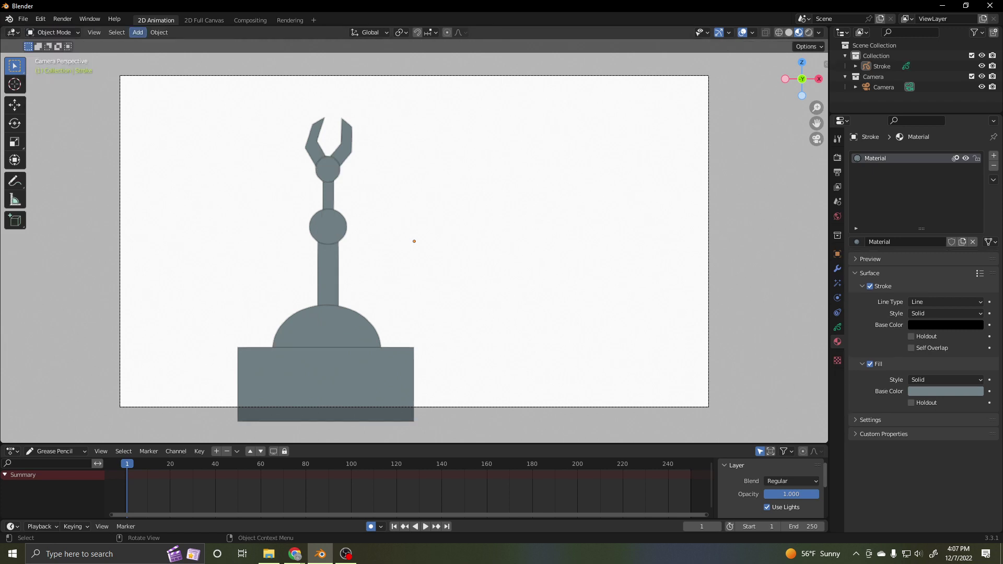
left_click(138, 32)
mouse_move(157, 44)
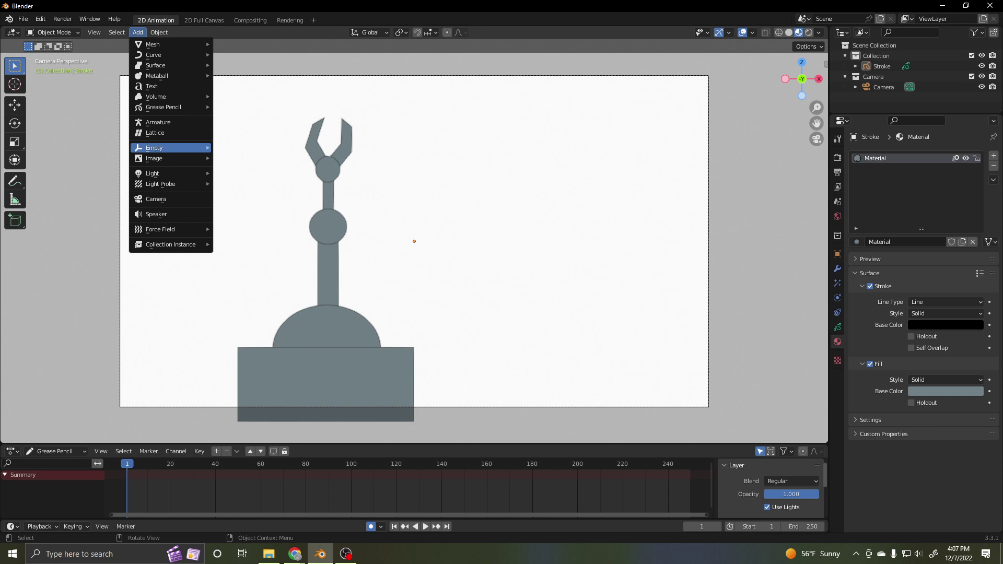
left_click(159, 122)
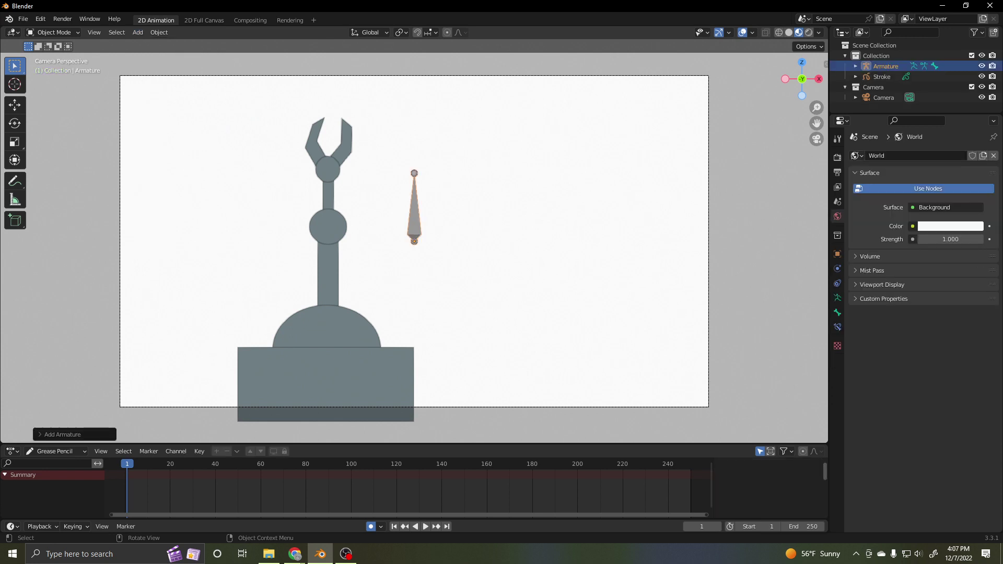
key("g")
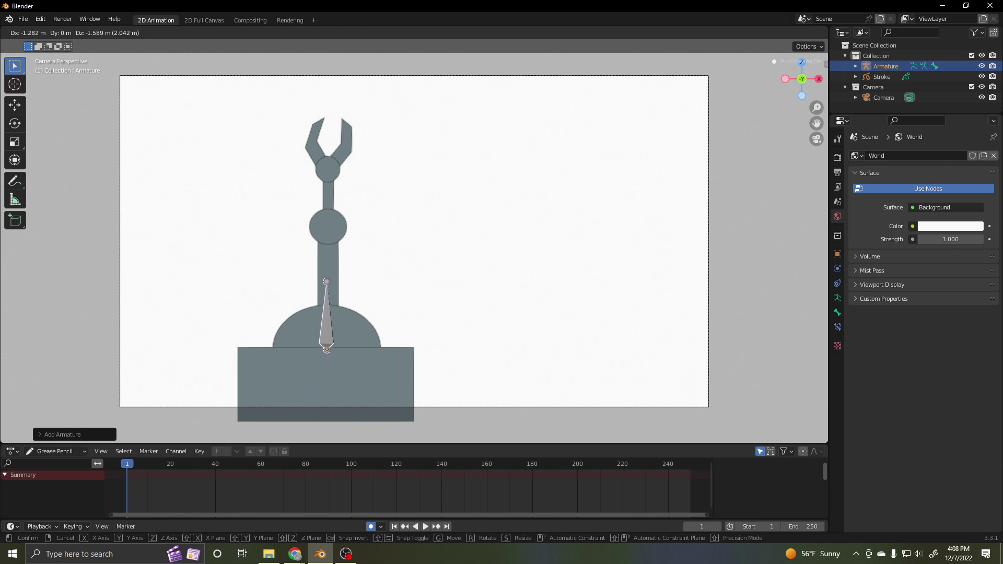
key("Return")
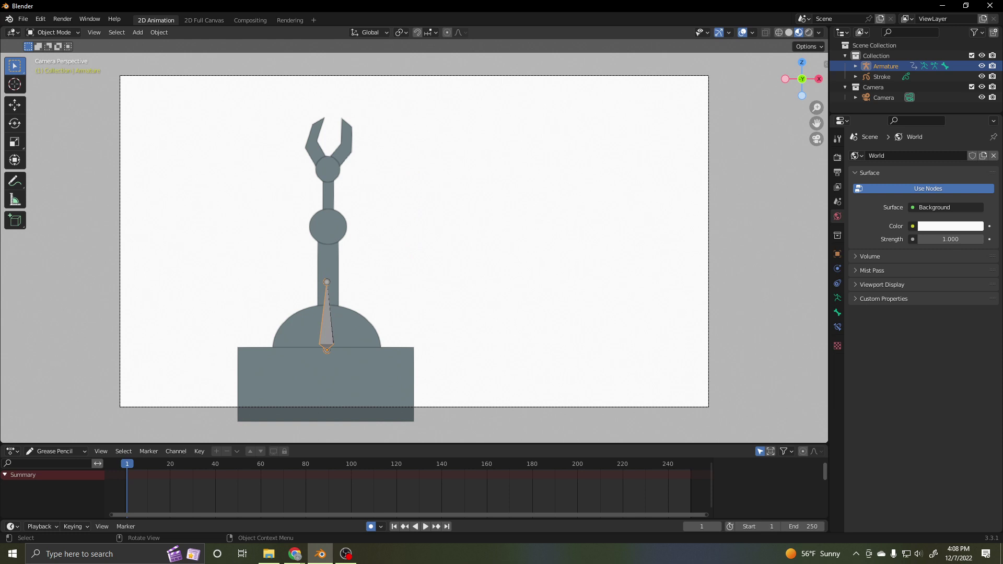
- In the armature's Edit Mode, raise the bone's tip to the middle joint circle and extrude a second bone up to the top joint circle
key("Tab")
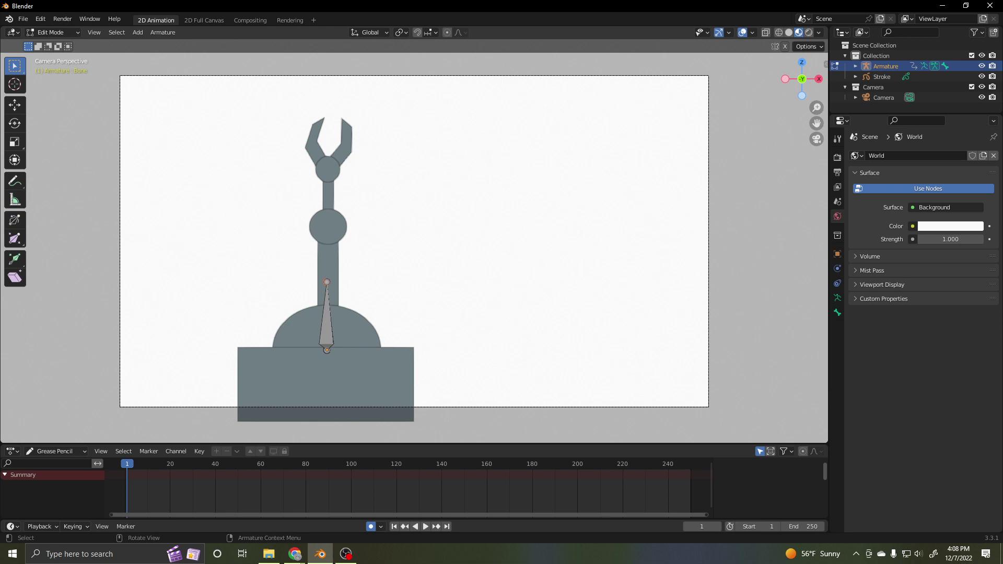
key("g")
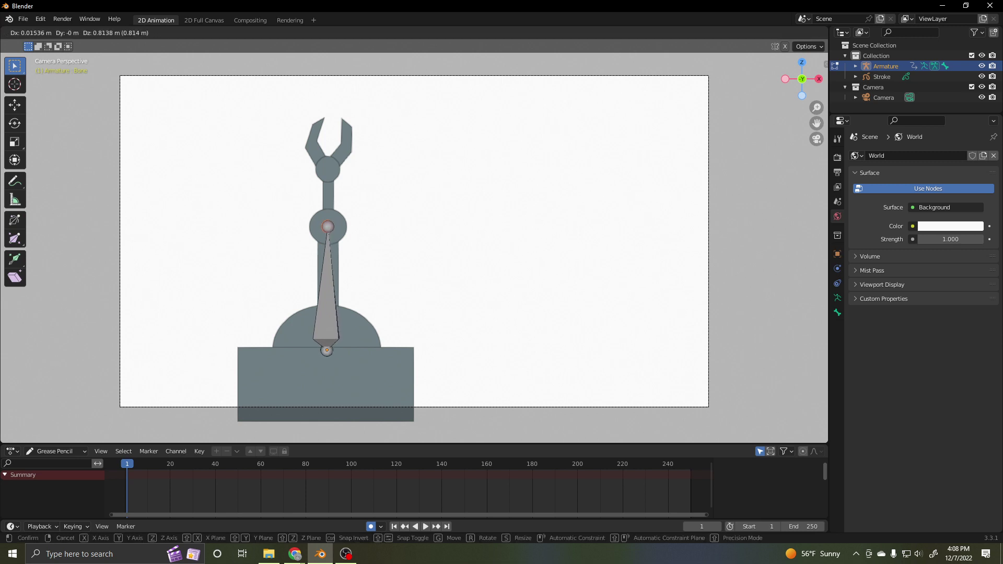
key("Return")
key("e")
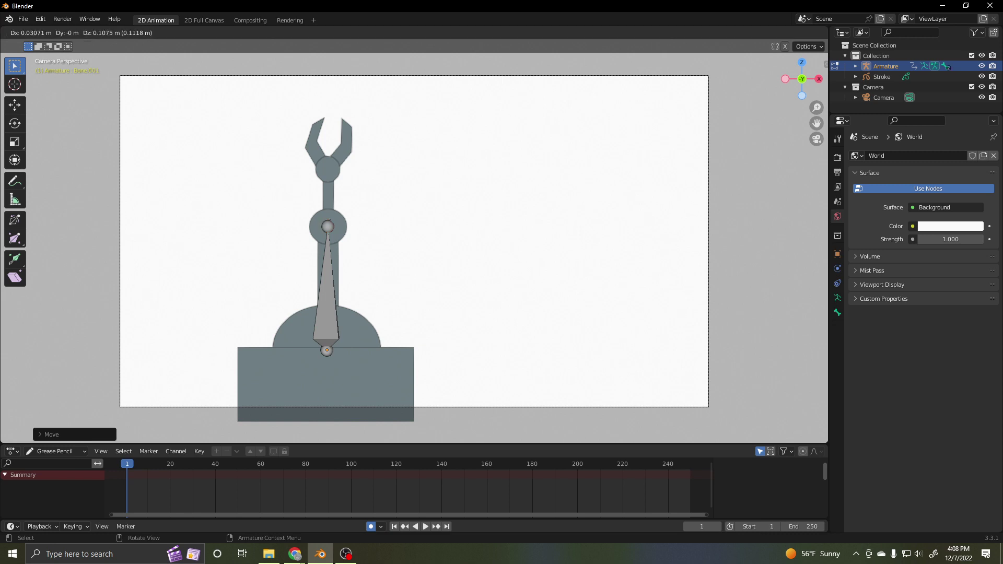
key("Return")
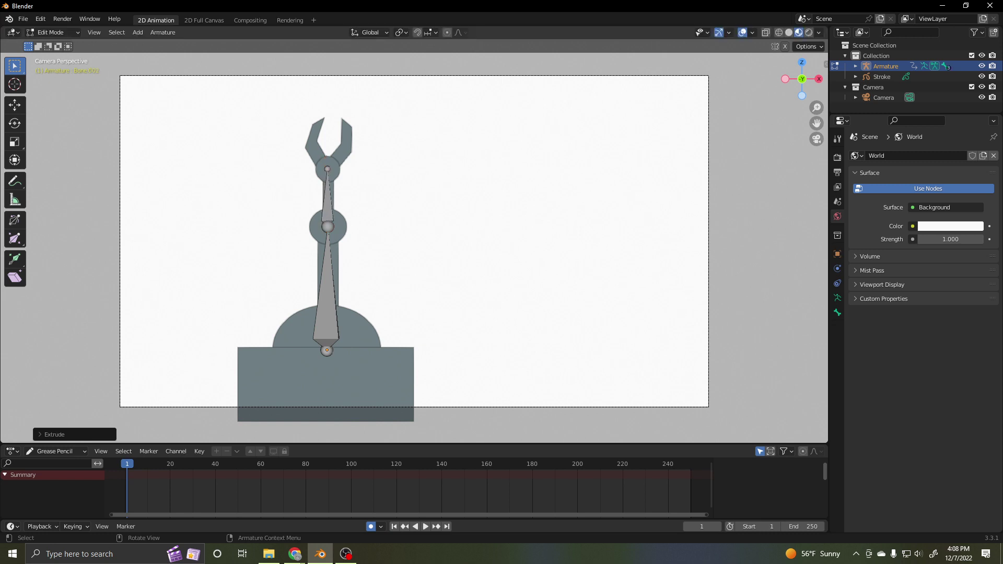
- Extrude two bones from the top joint, one along the left claw finger and one along the right claw finger
key("e")
key("Return")
left_click(328, 169)
key("e")
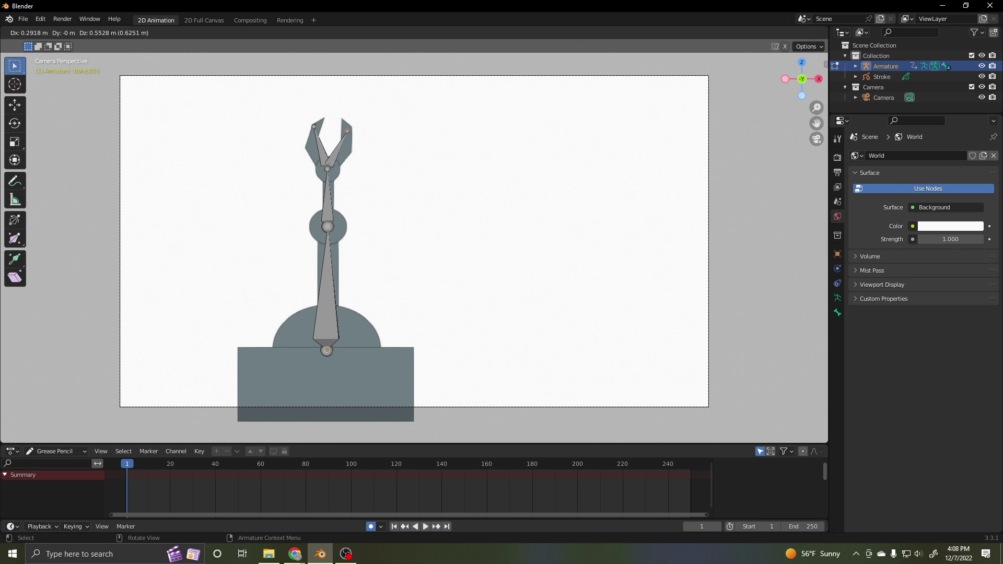
key("Return")
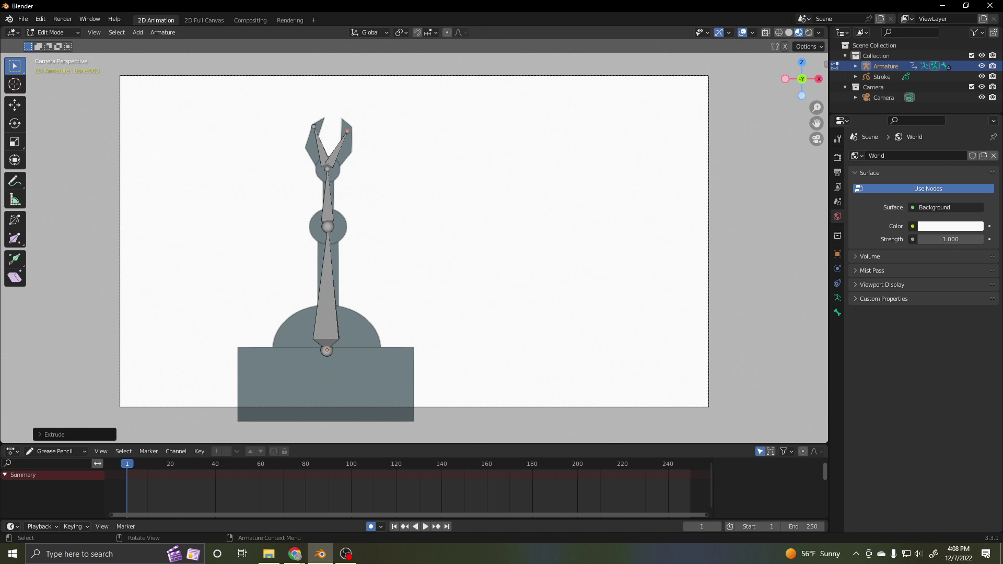
- In Object Mode, select the Stroke object, add the armature to the selection, and parent the stroke using Armature Deform With Empty Groups
left_click(52, 32)
left_click(52, 44)
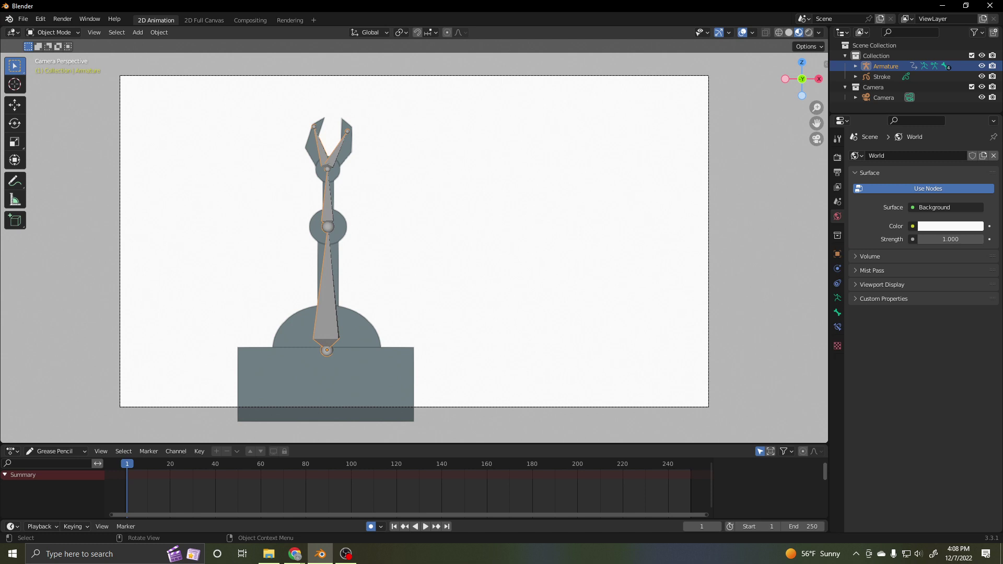
left_click(52, 33)
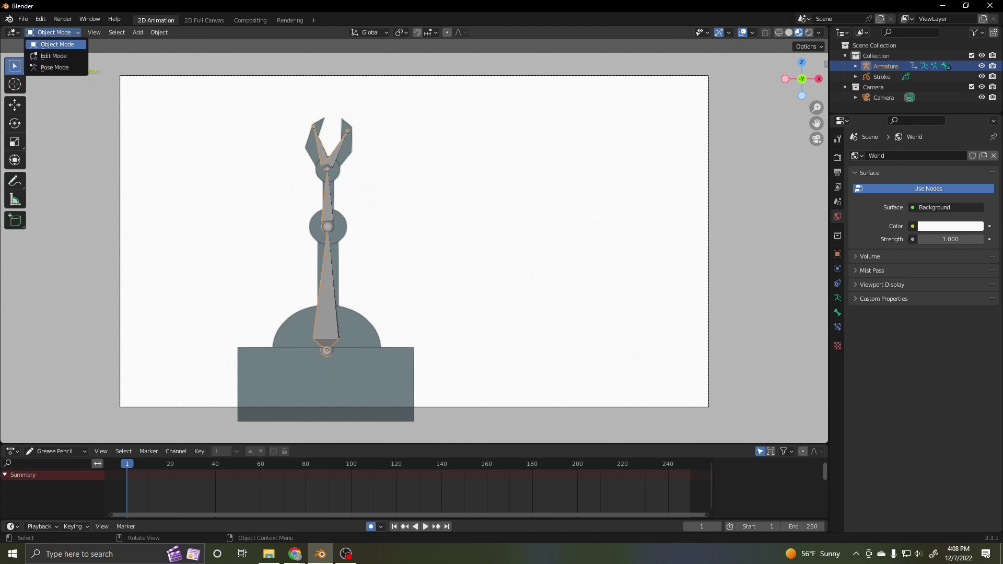
left_click(56, 44)
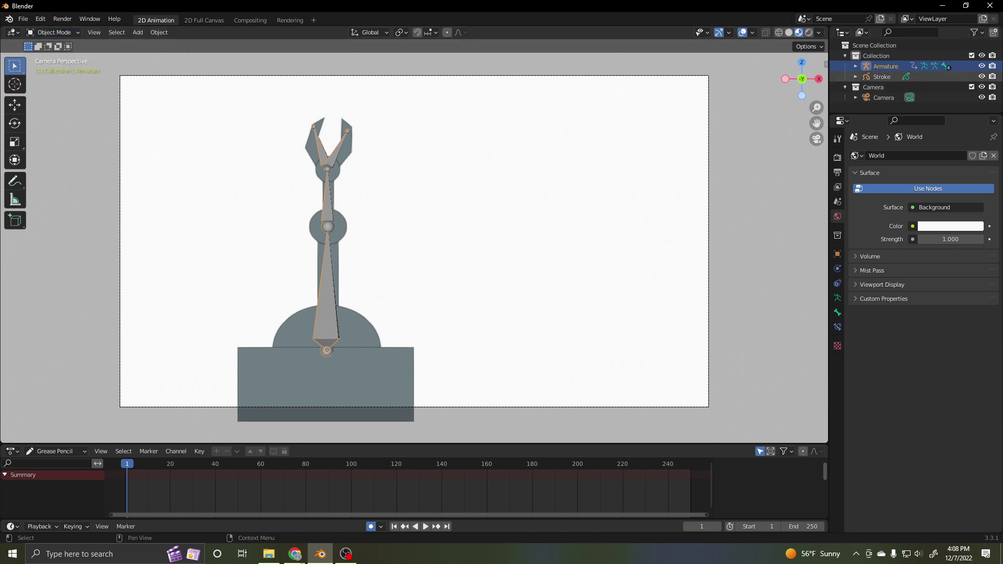
left_click(881, 76)
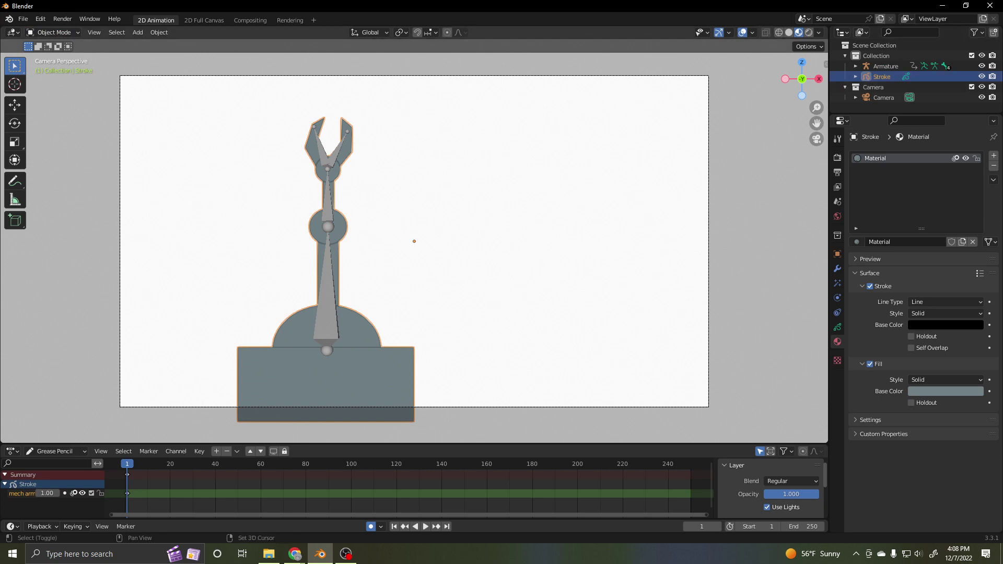
left_click(327, 288, "shift")
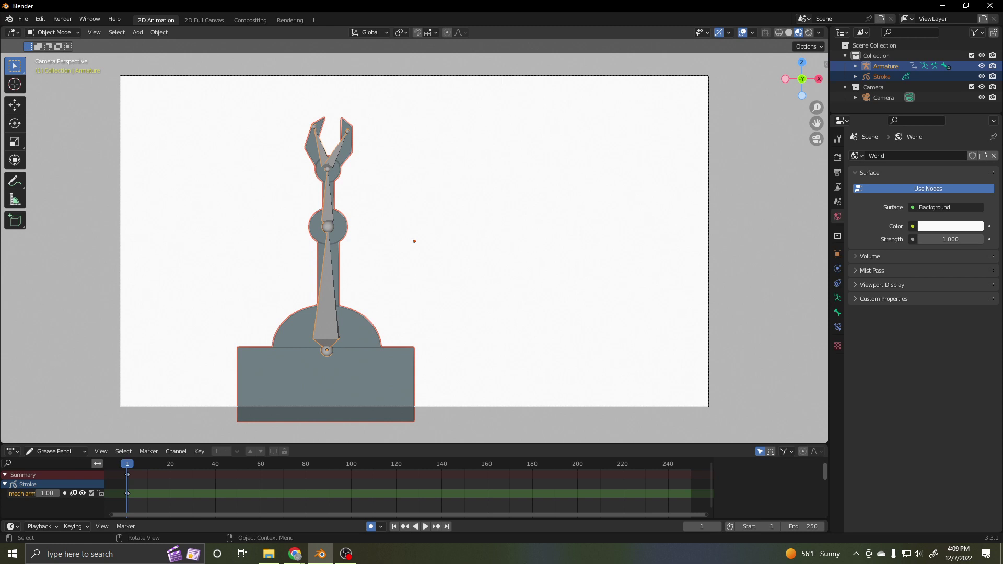
left_click(159, 32)
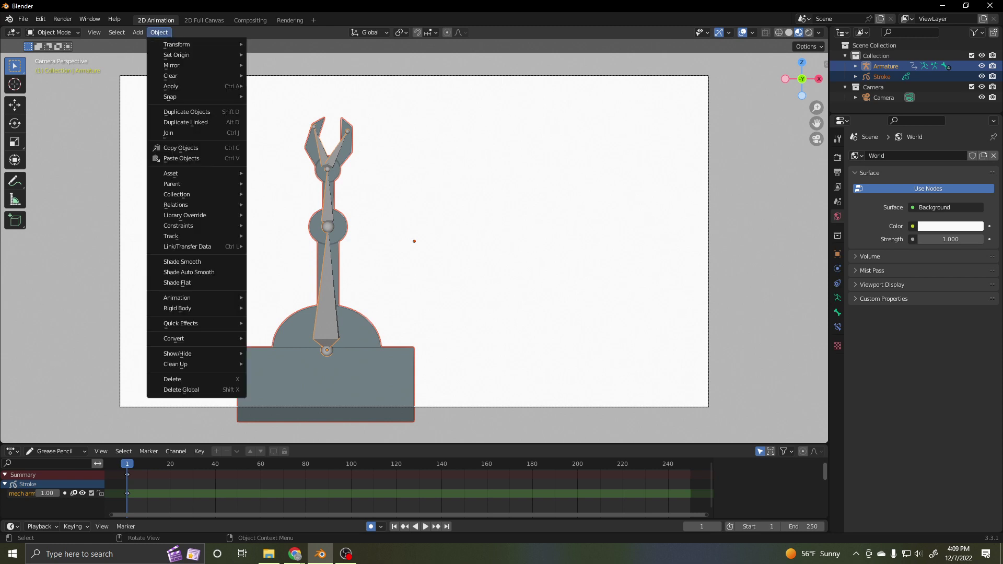
mouse_move(172, 184)
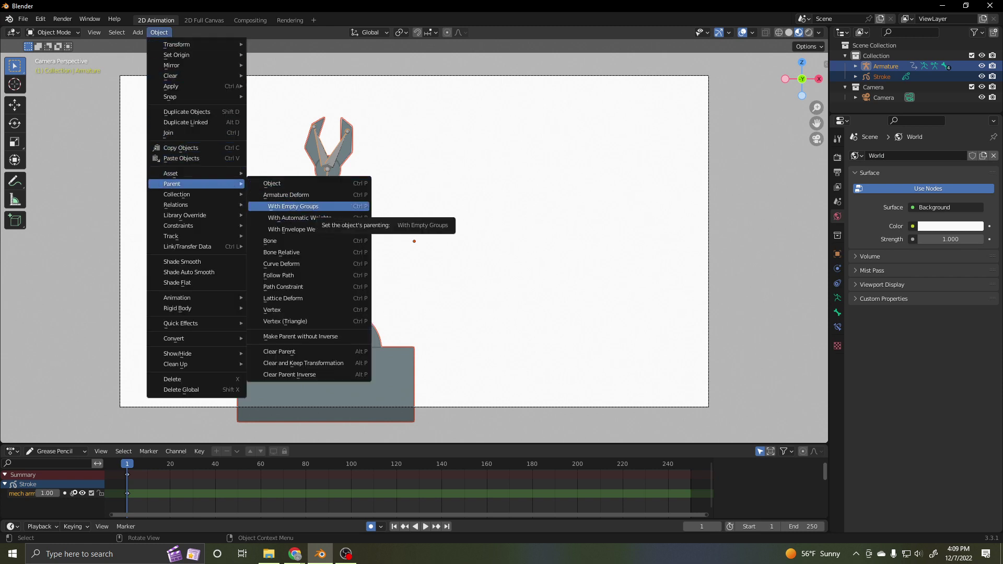
left_click(313, 207)
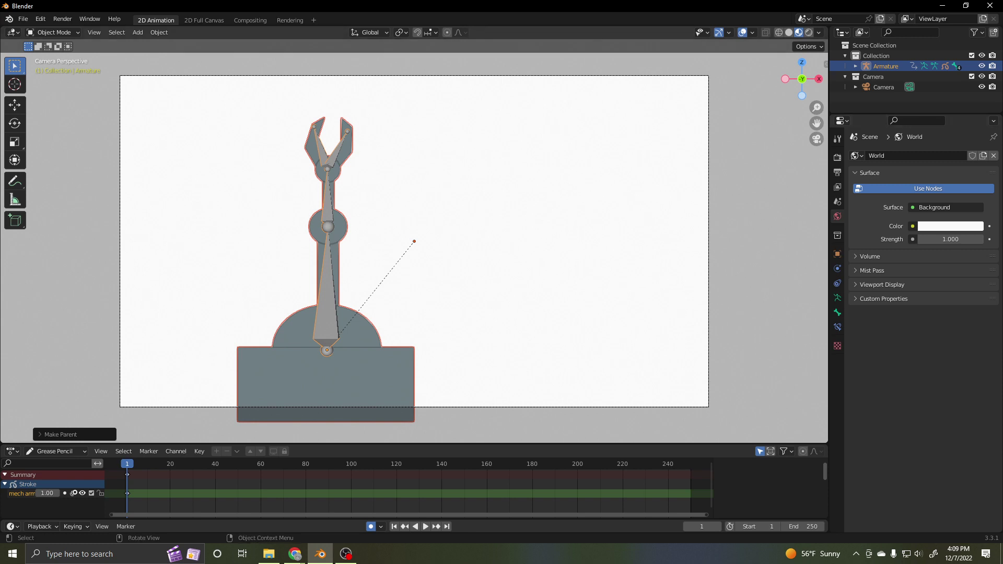
- Select the Stroke object and expand the Vertex Groups in its object data properties, collapsing Onion Skinning
key("alt+a")
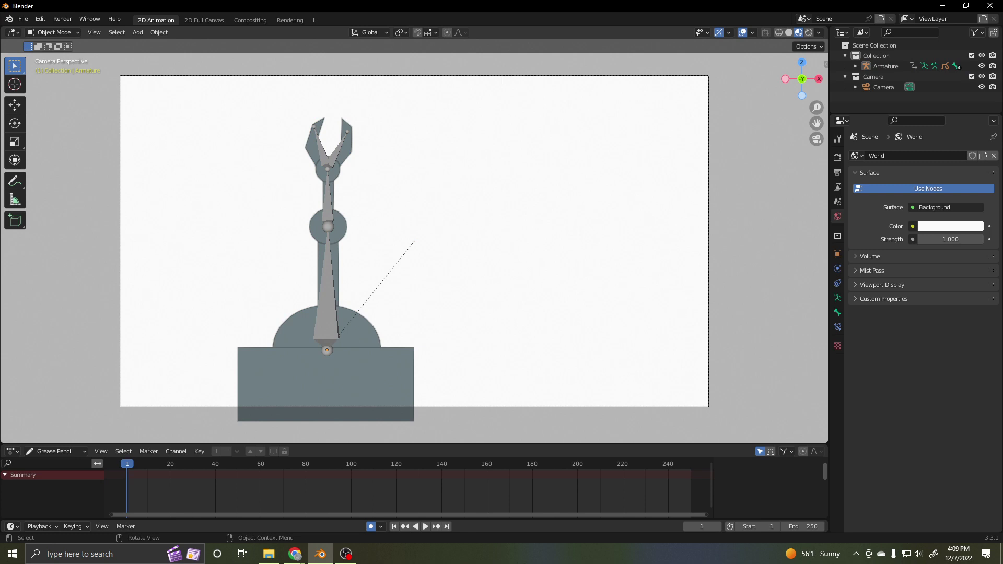
left_click(325, 383)
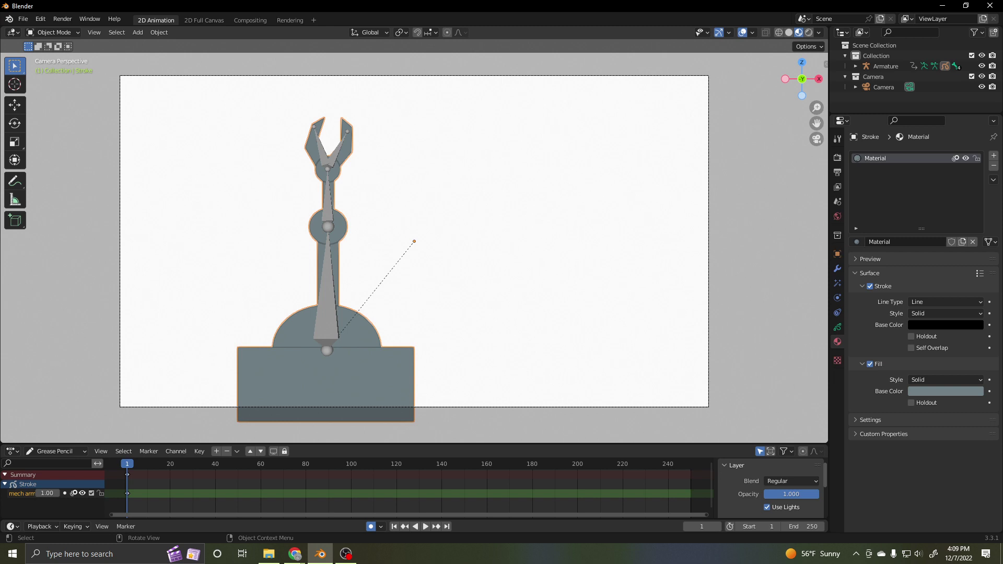
left_click(326, 287)
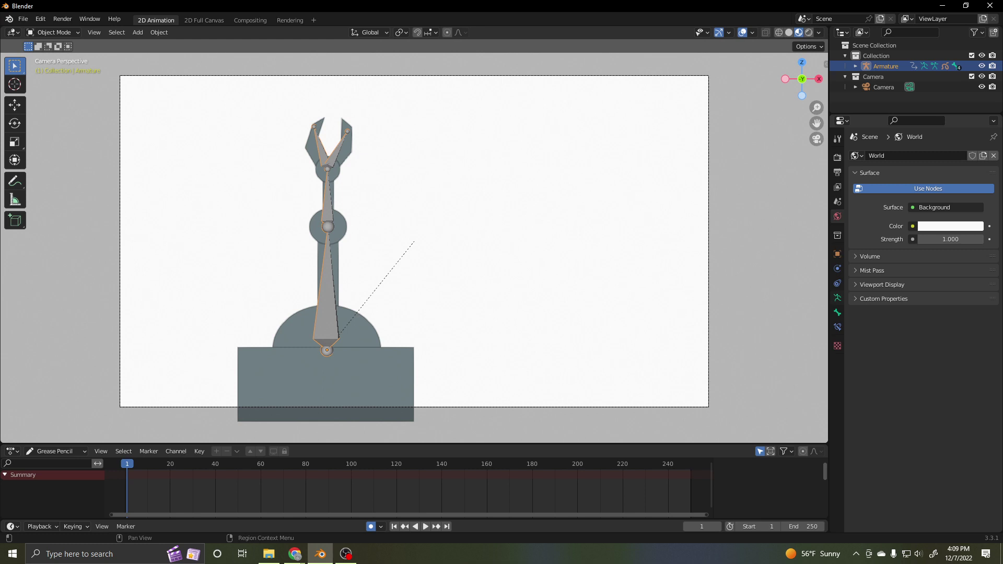
left_click(326, 384)
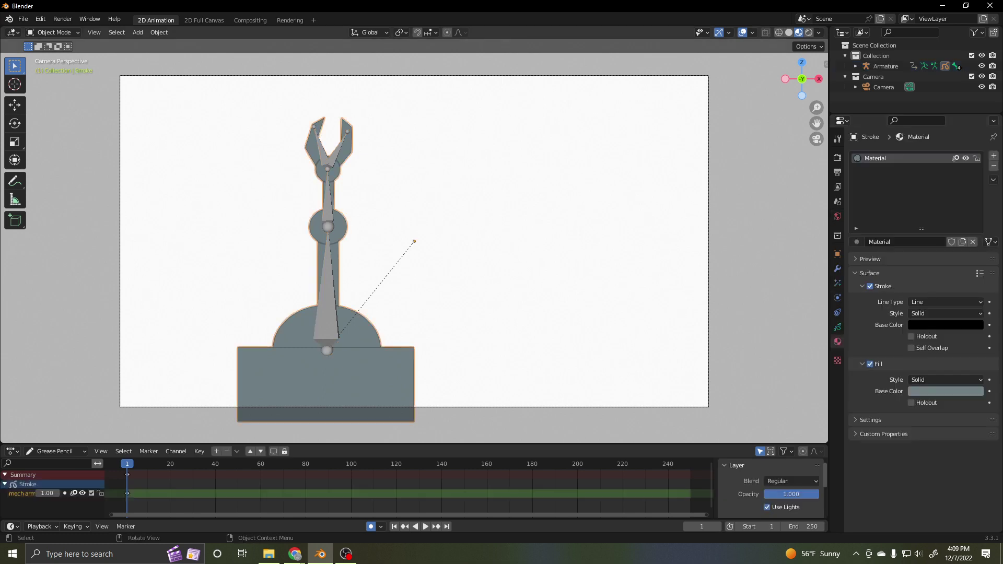
left_click(837, 327)
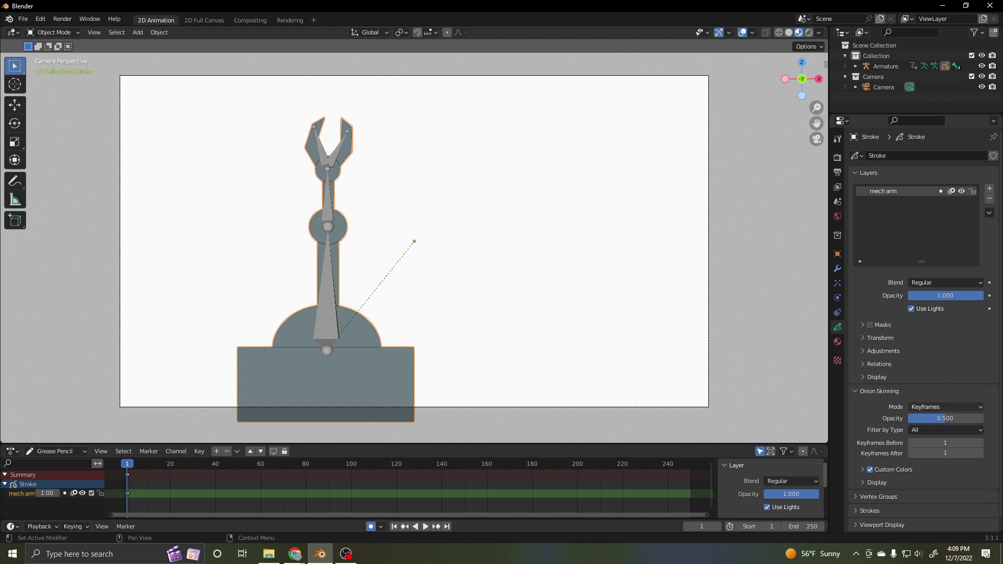
scroll(923, 332, "down", 1)
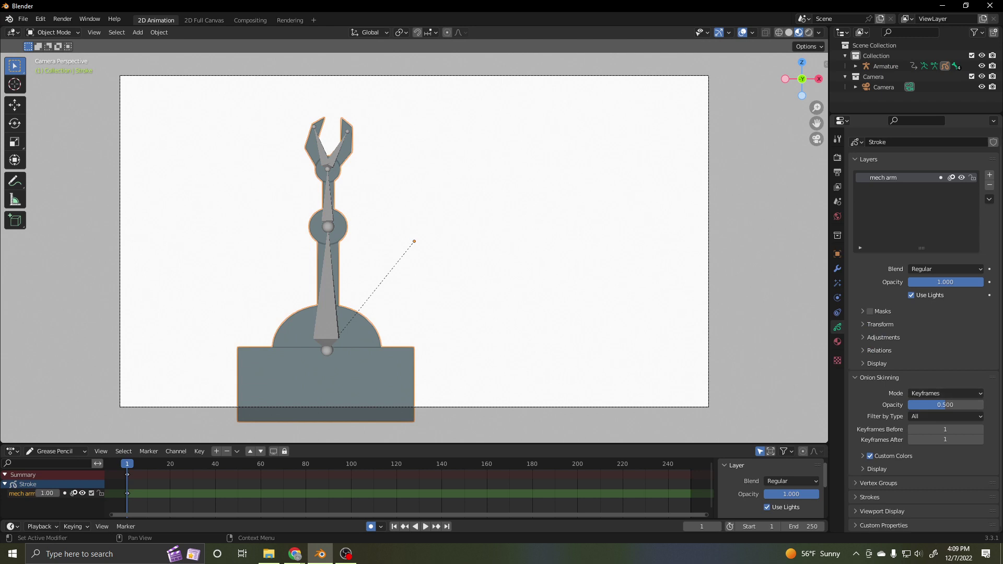
left_click(879, 377)
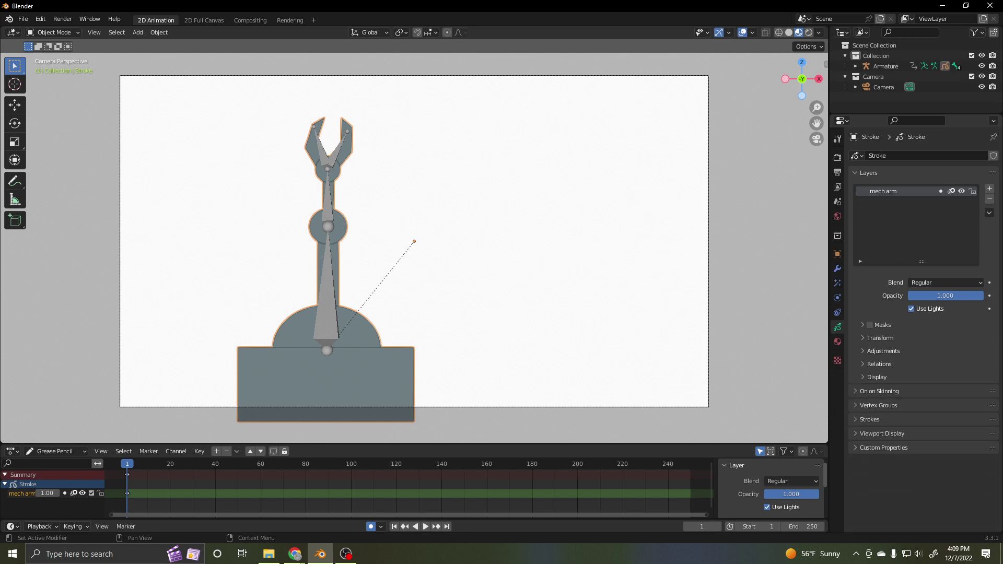
left_click(878, 405)
scroll(923, 332, "down", 1)
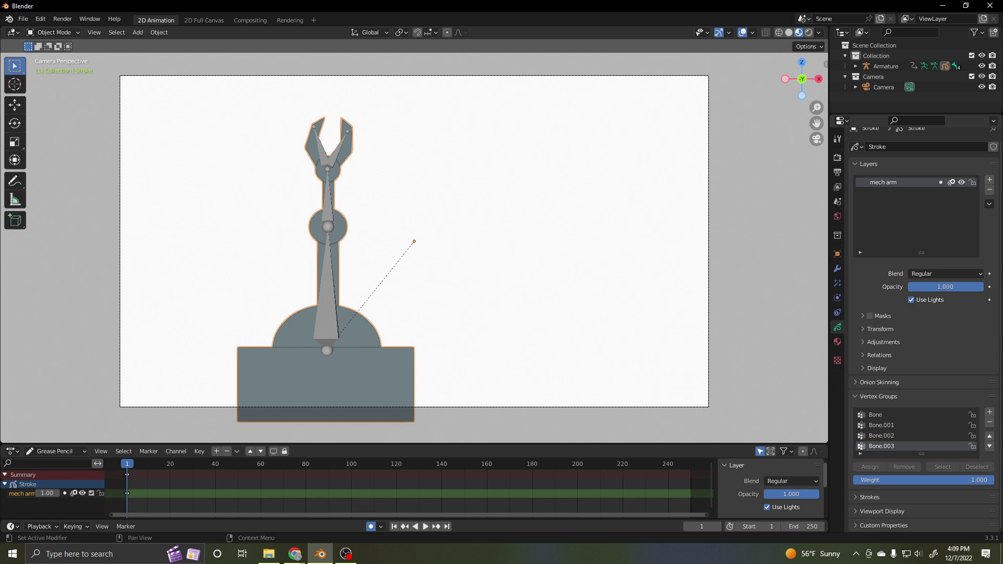
- In the stroke's Edit Mode, select the lower arm segment with the middle joint circle and assign them to the Bone vertex group
left_click(875, 415)
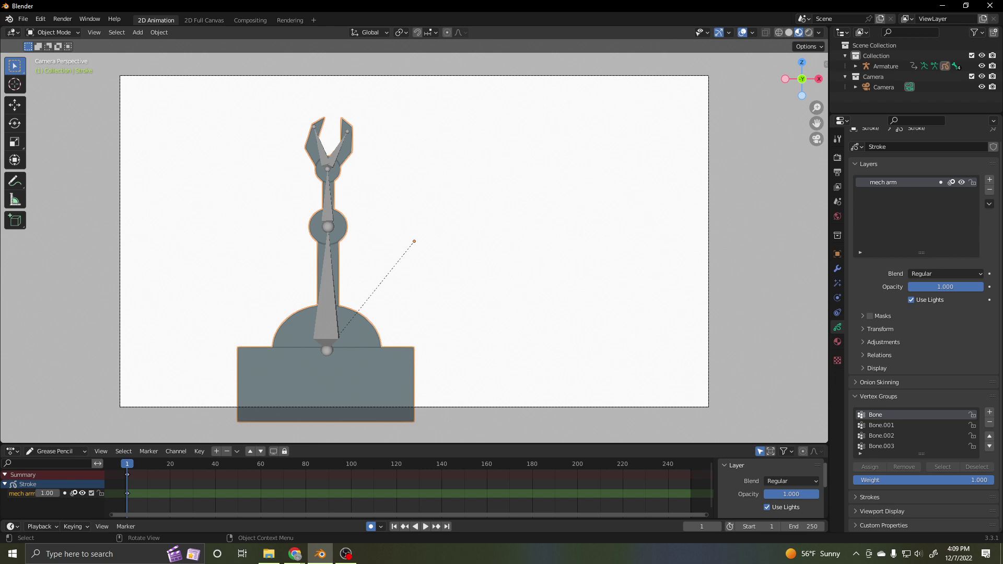
left_click_drag(279, 268, 332, 320)
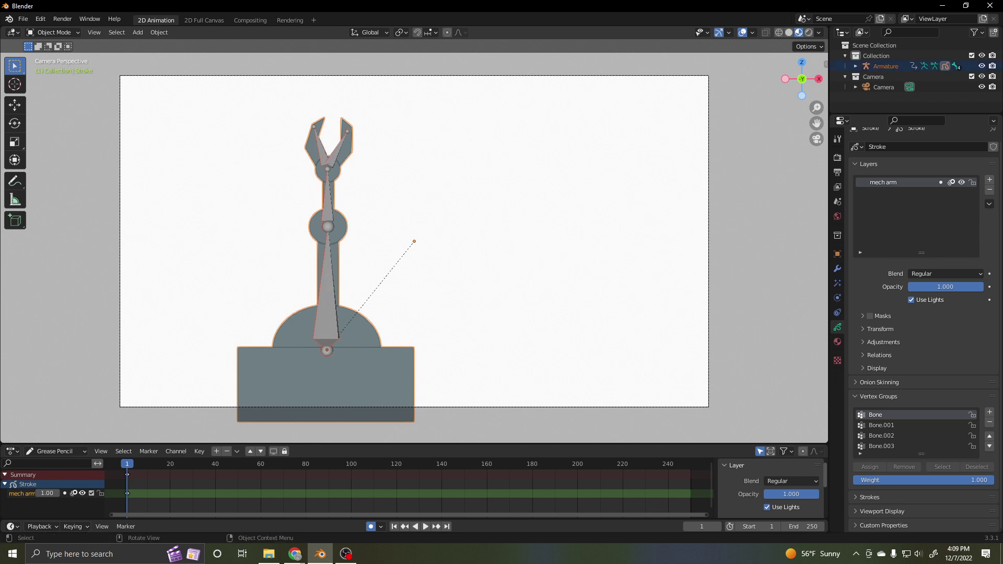
left_click(52, 32)
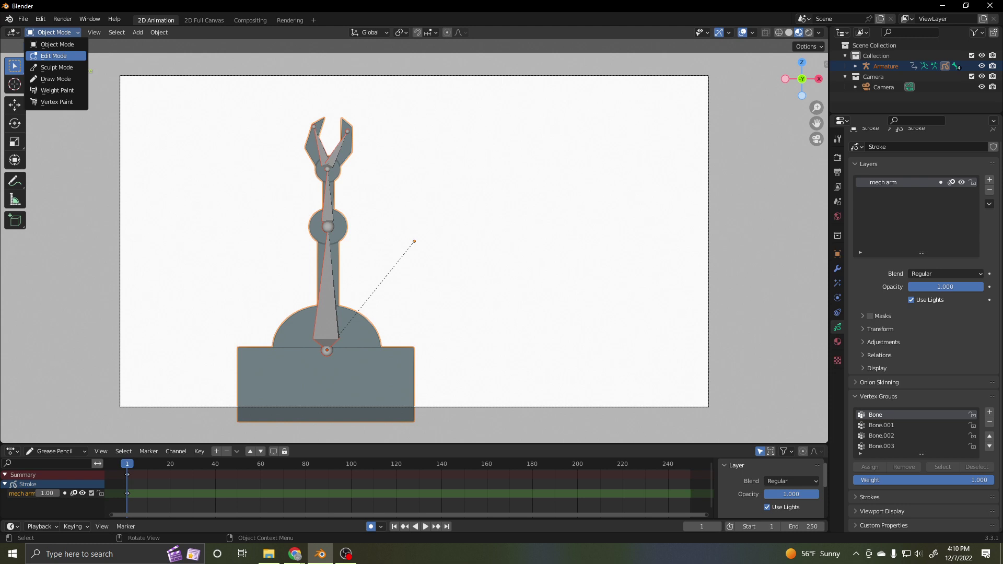
left_click(54, 55)
left_click_drag(285, 270, 343, 328)
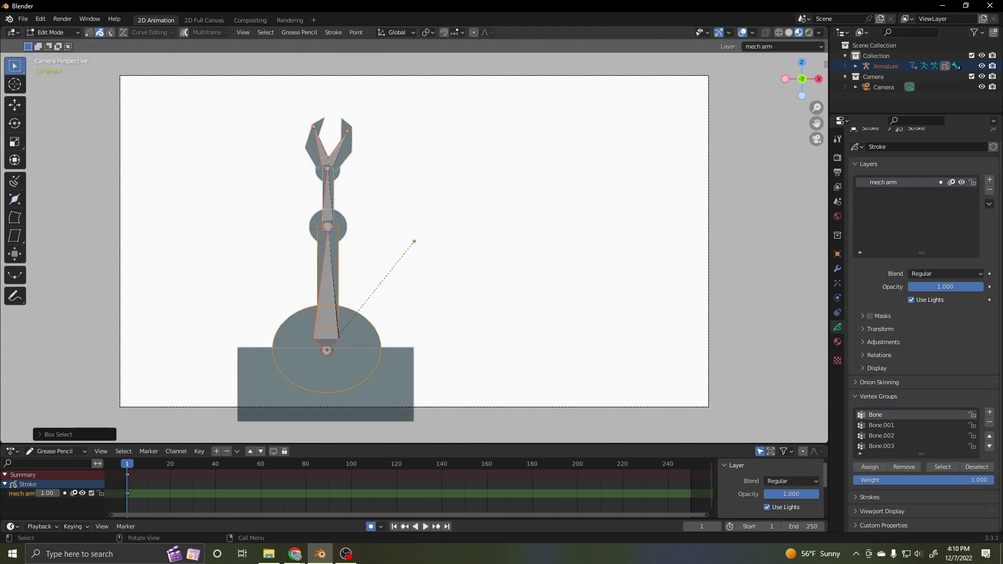
left_click_drag(295, 261, 331, 282)
left_click(869, 466)
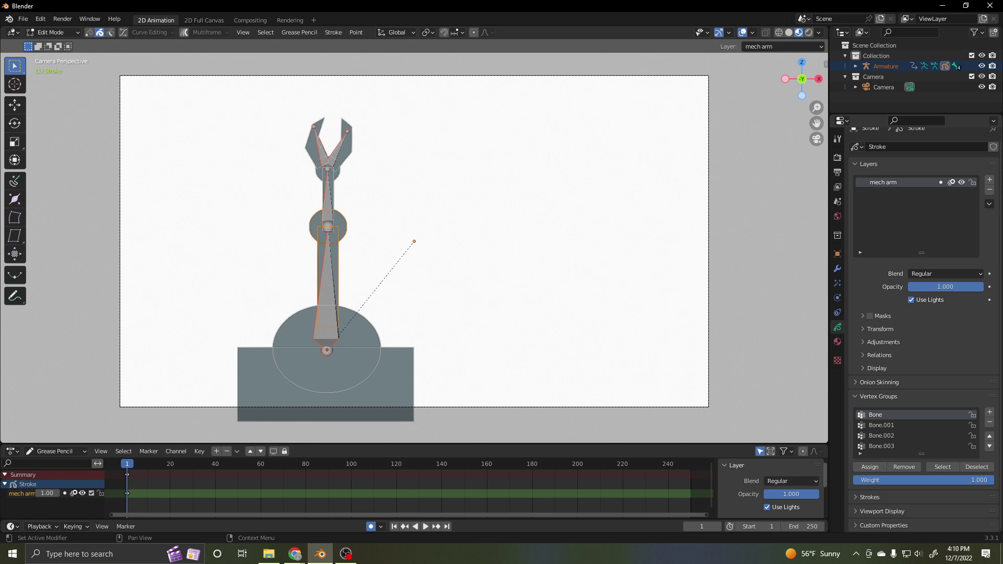
- Assign the upper arm segment and top joint circle to Bone.001, and the left claw finger to Bone.002
left_click(881, 425)
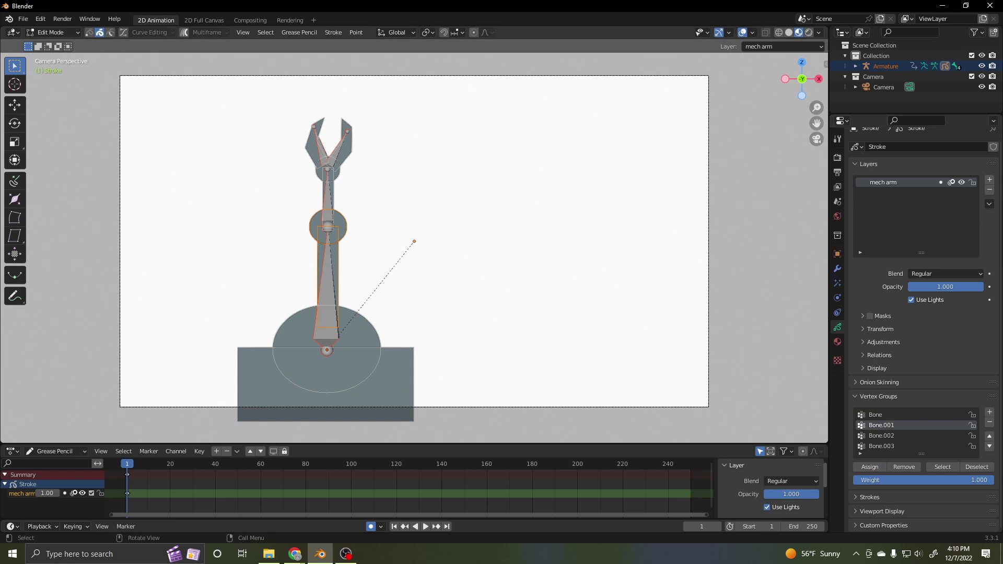
left_click_drag(317, 186, 337, 194)
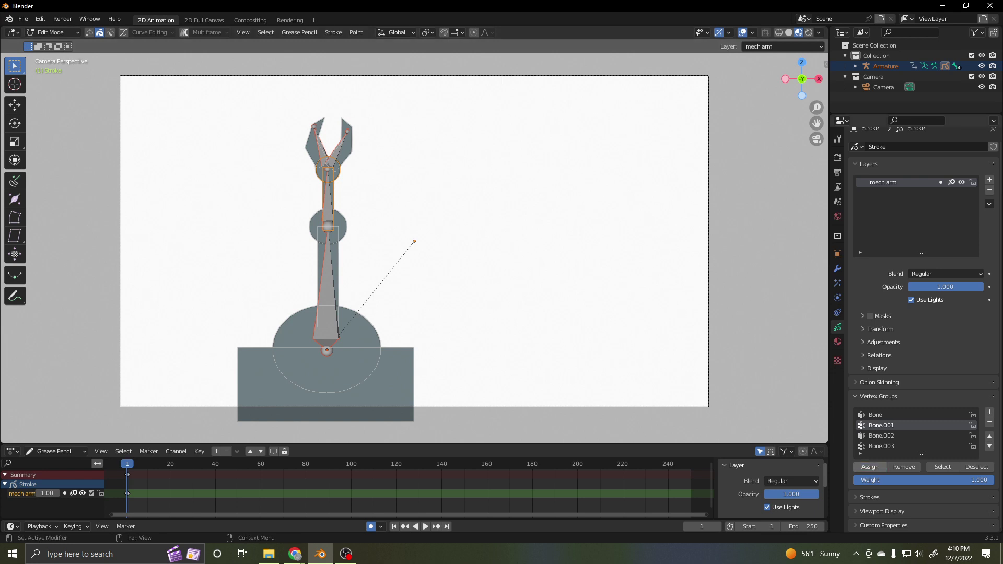
left_click(881, 435)
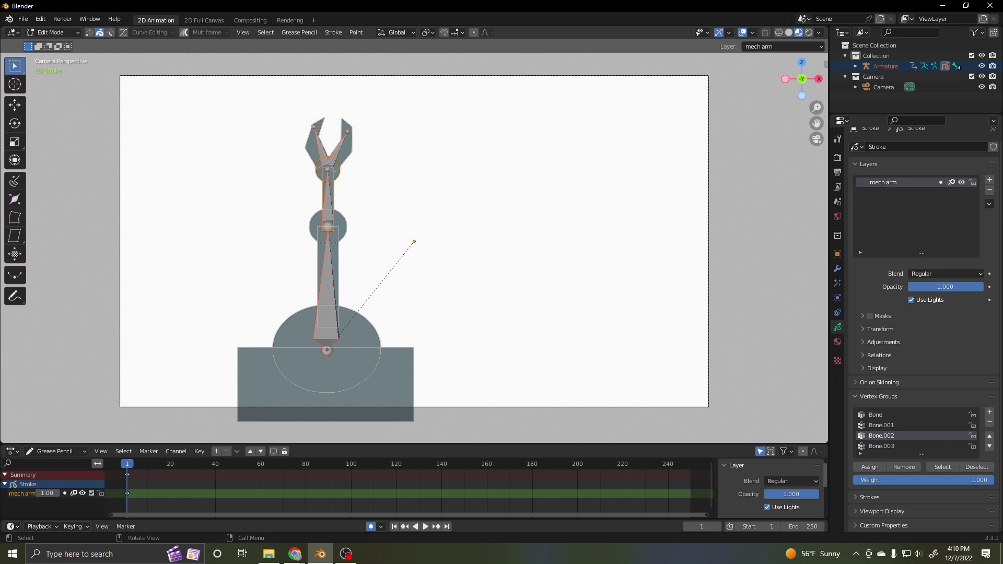
left_click_drag(291, 130, 316, 155)
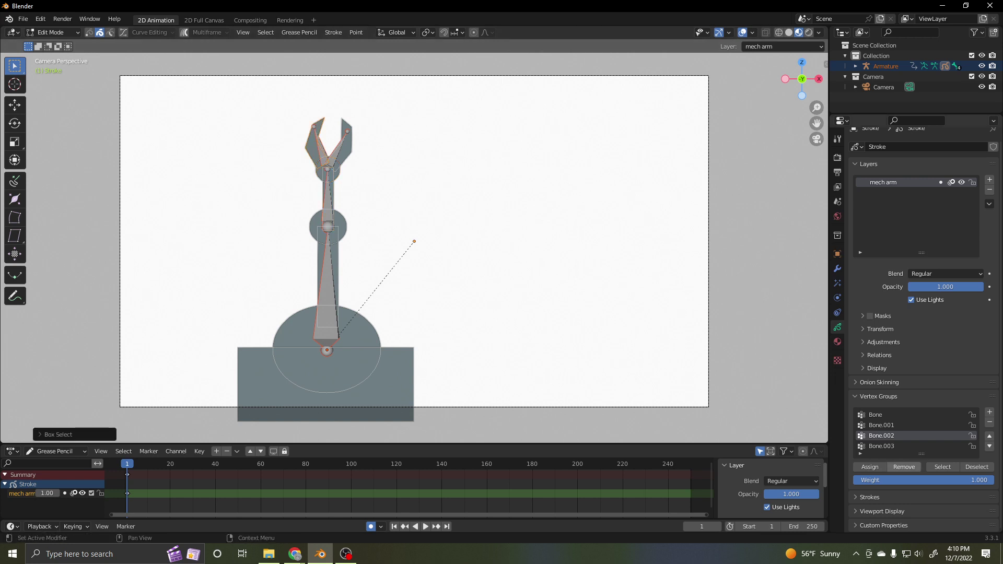
left_click(869, 466)
- Assign the right claw finger to the Bone.003 vertex group and return to Object Mode
left_click(882, 445)
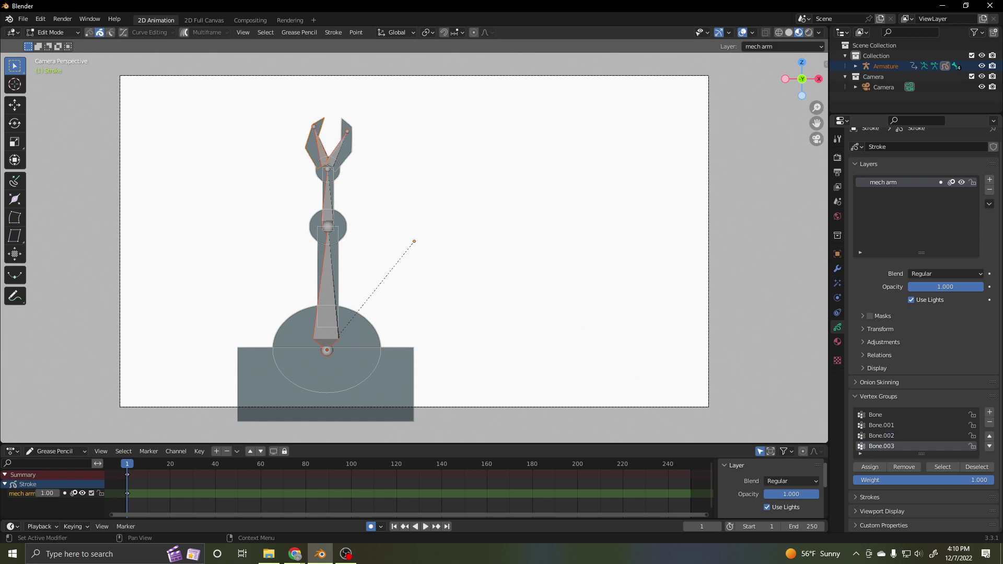
left_click_drag(366, 112, 381, 131)
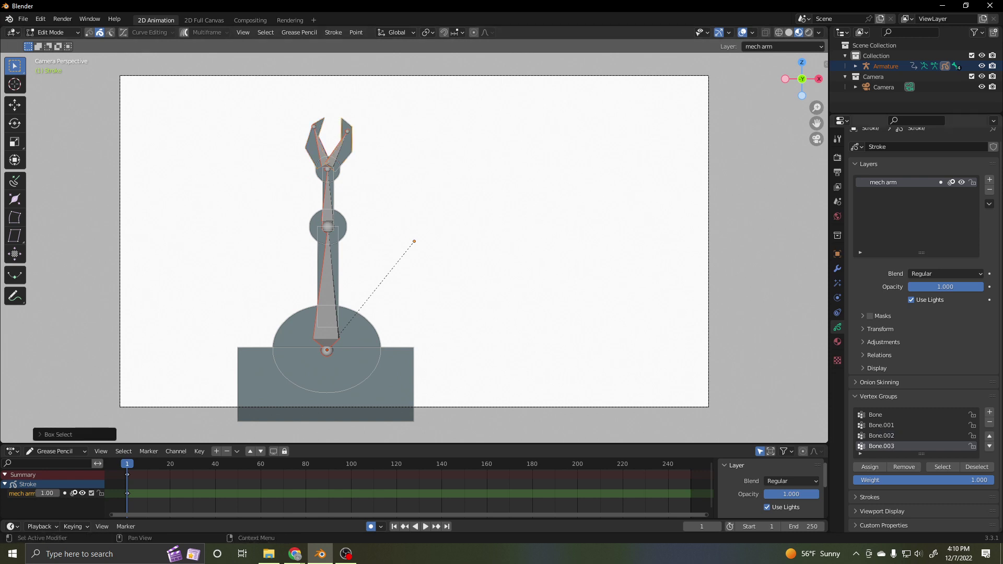
left_click(869, 467)
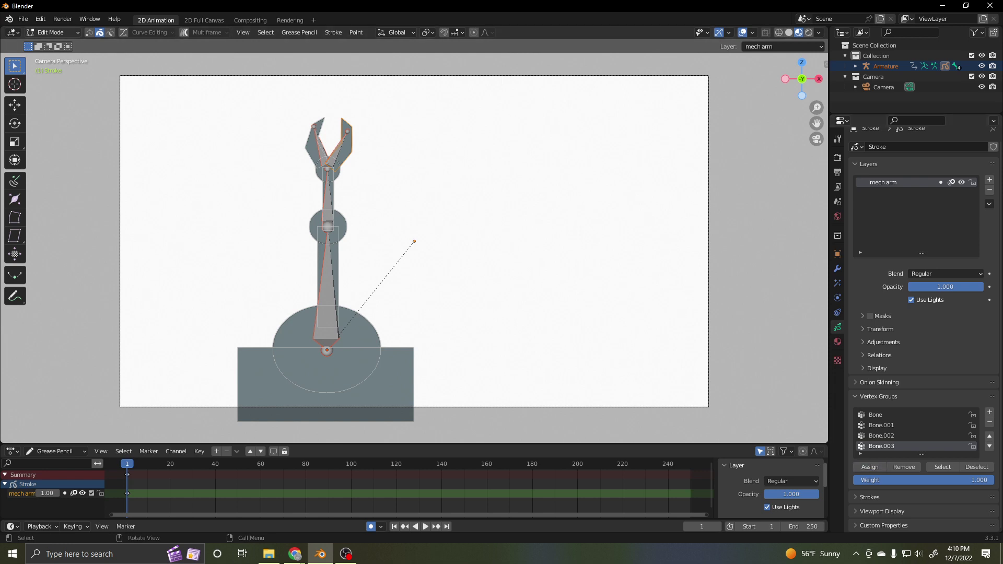
left_click(52, 32)
left_click(52, 45)
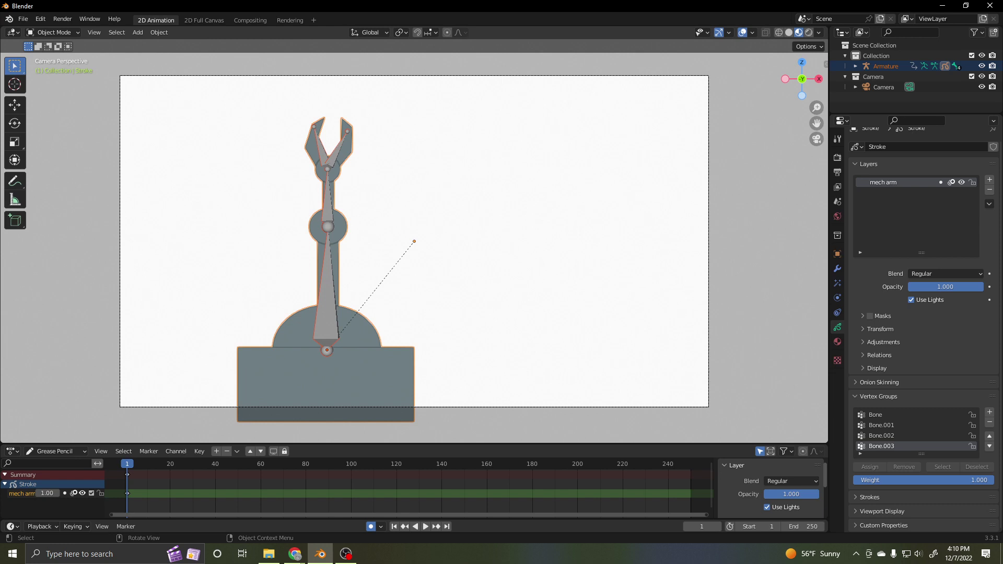
- Clear the selection, select only the armature and switch it to Pose Mode
left_click(325, 384)
key("alt+a")
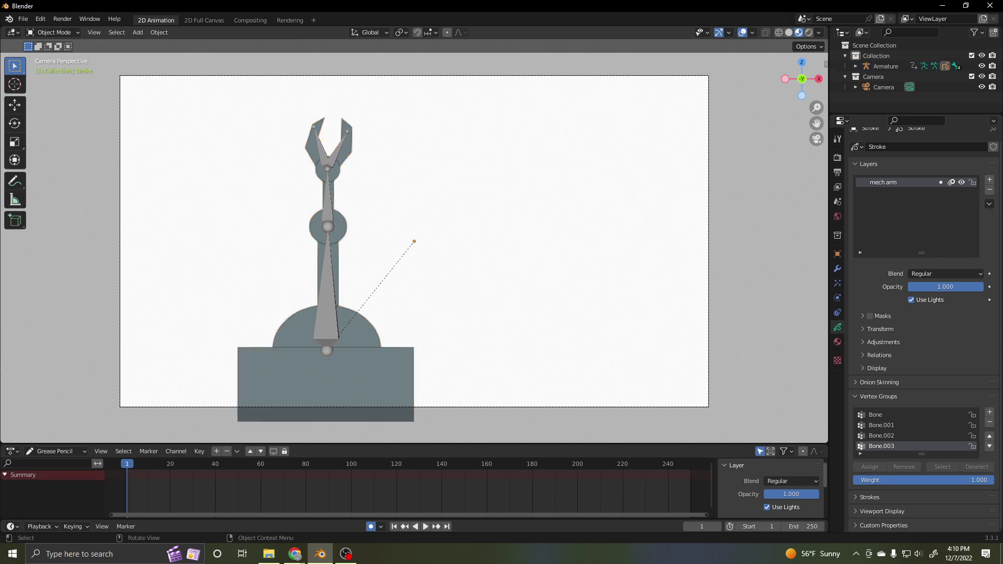
left_click(325, 384)
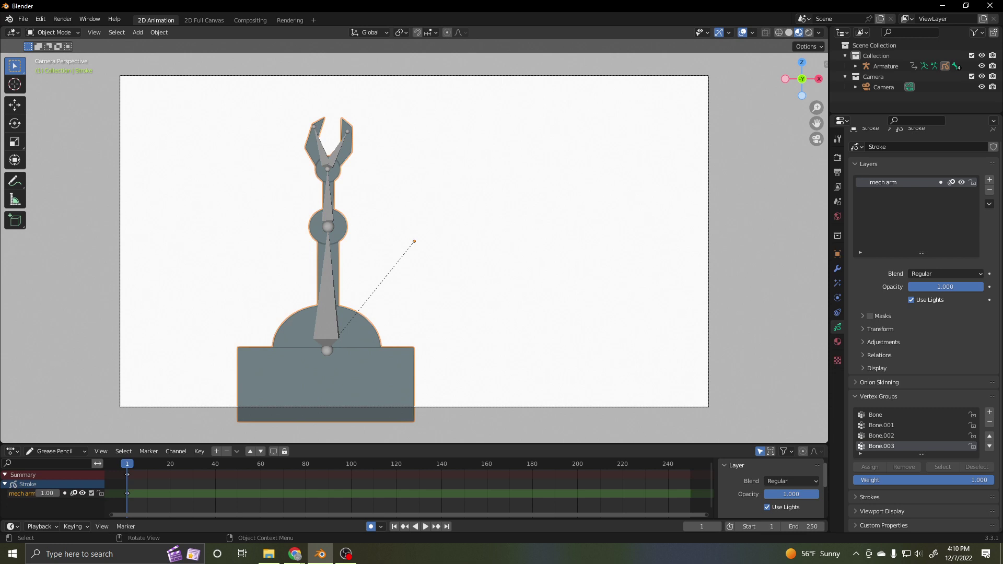
left_click(326, 292)
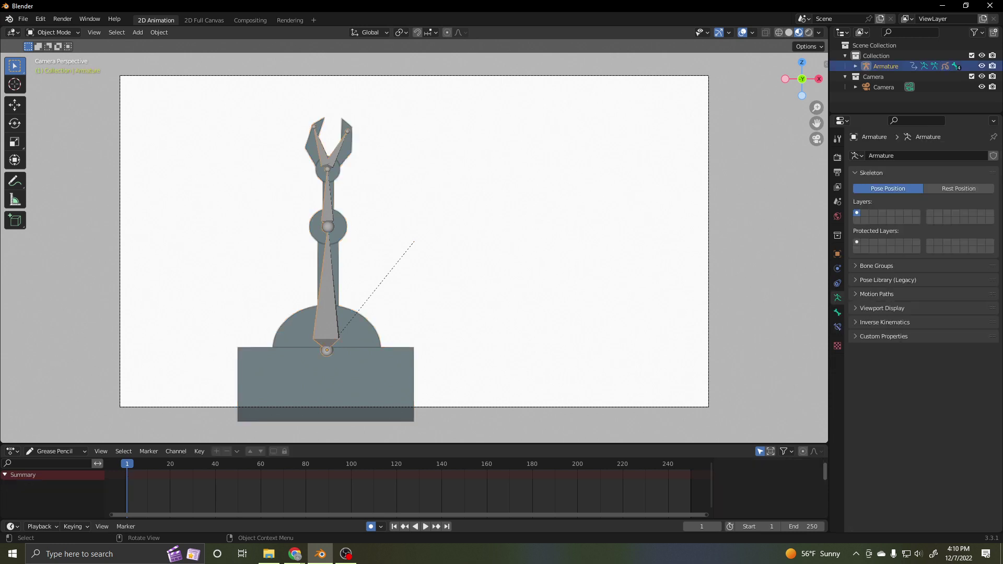
left_click(52, 33)
left_click(53, 66)
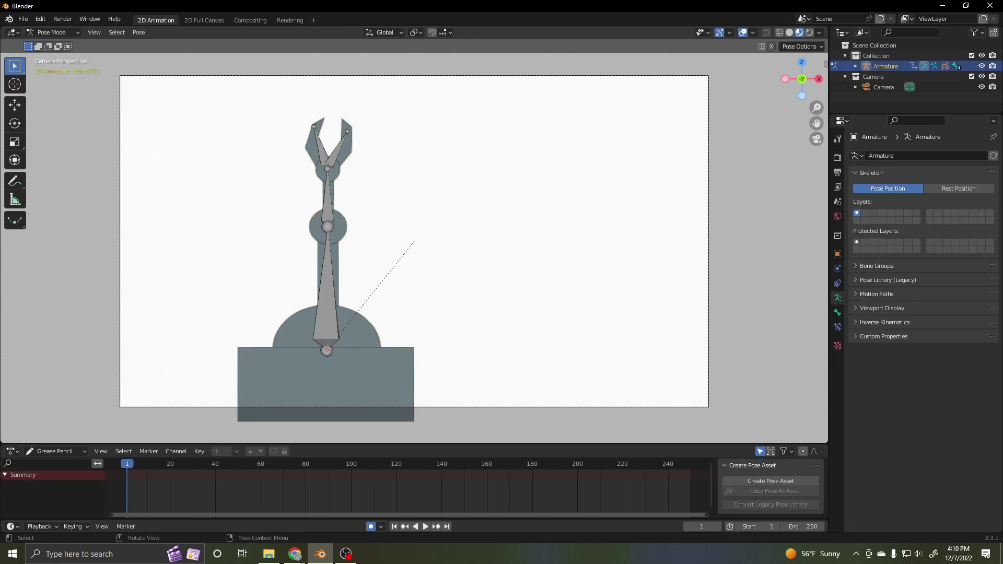
- Rotate the lower arm bone clockwise so the arm leans right, and rotate the upper arm bone clockwise until nearly horizontal
left_click(327, 293)
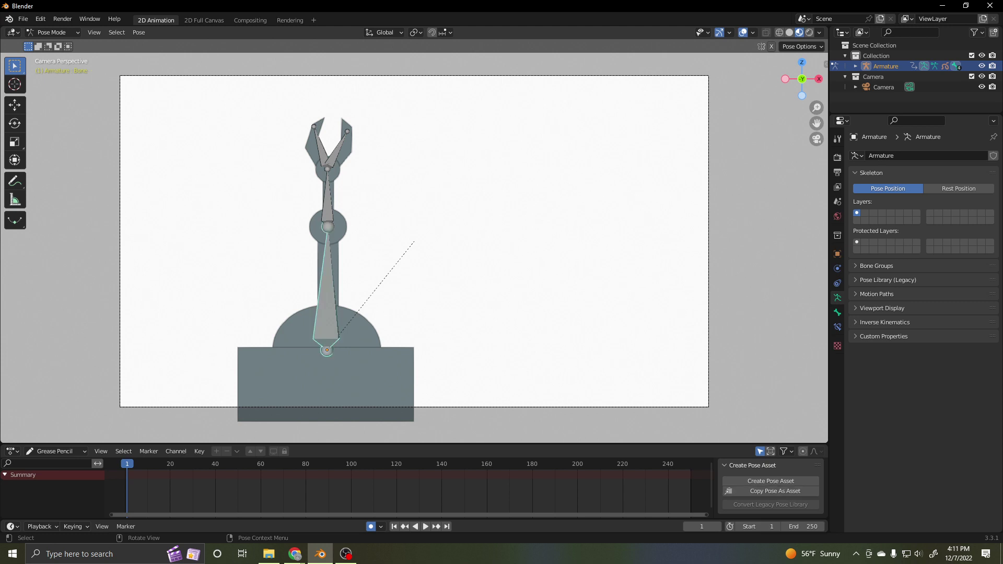
left_click(476, 291)
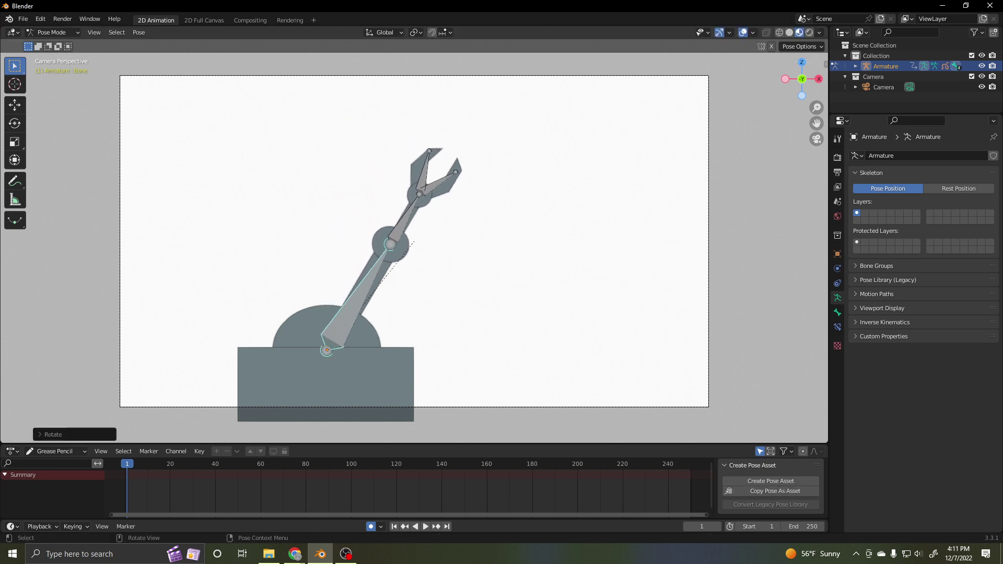
left_click(404, 219)
key("r")
left_click(450, 324)
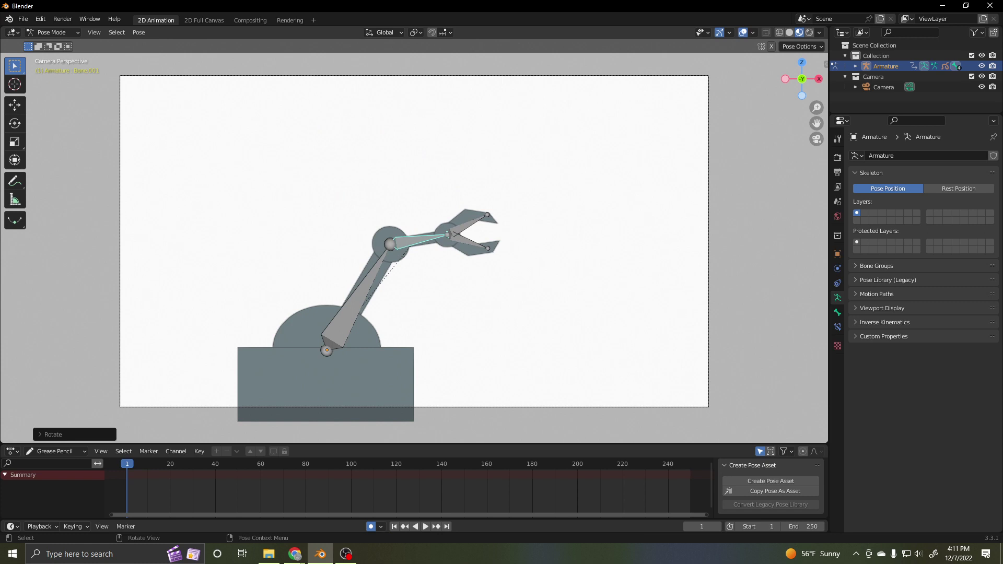
- Open the claw wider by rotating the upper finger bone outward and the lower finger bone outward by about 41 degrees
left_click(469, 225)
key("r")
left_click(462, 216)
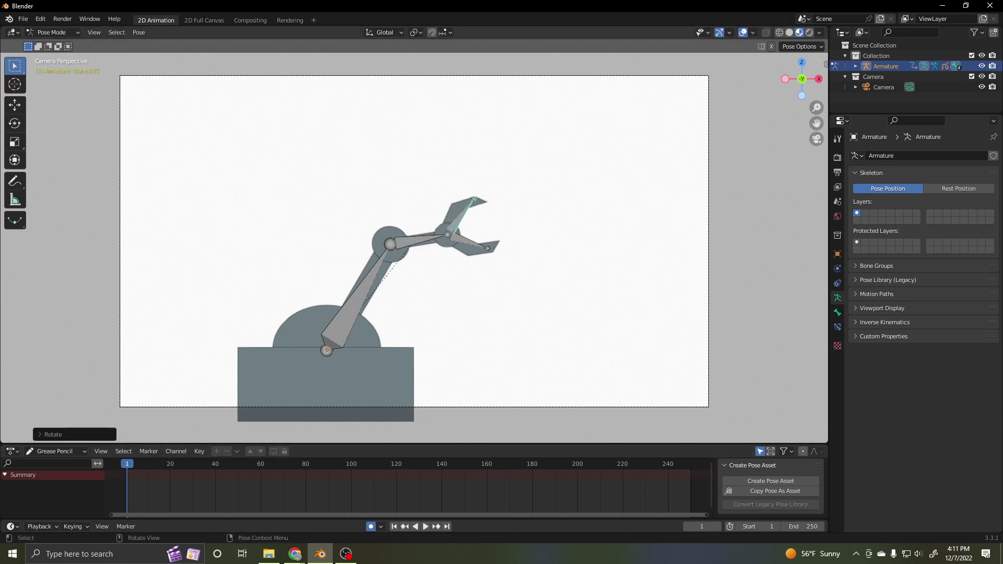
left_click(470, 242)
key("r")
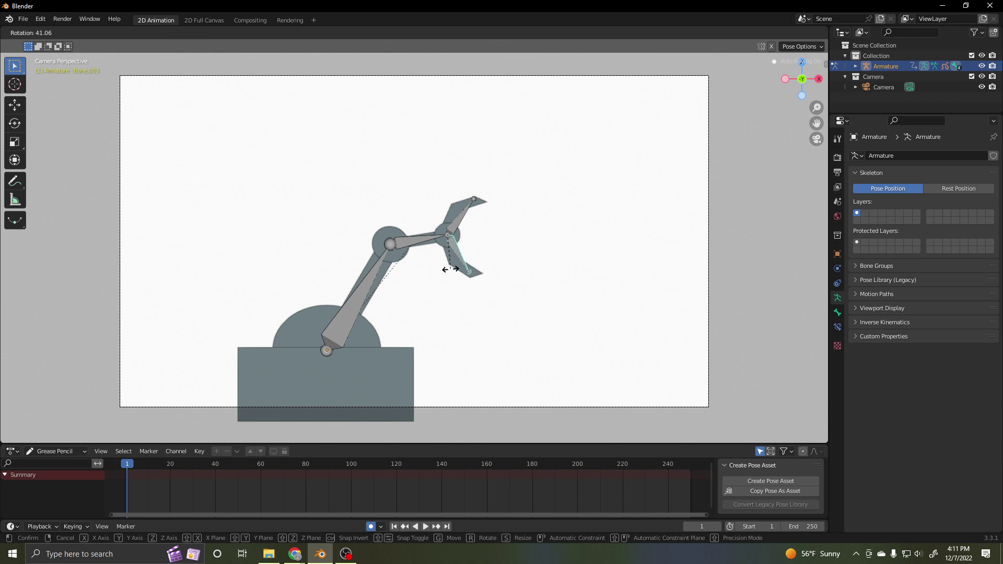
key("Return")
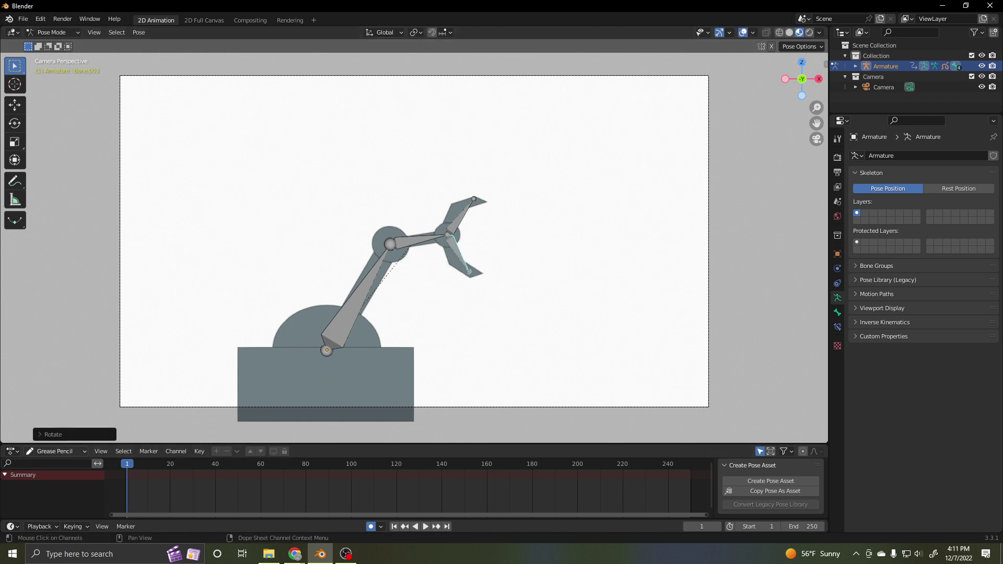
- Change the Grease Pencil dope sheet editor to a Timeline and move the playhead to frame 24
left_click(55, 451)
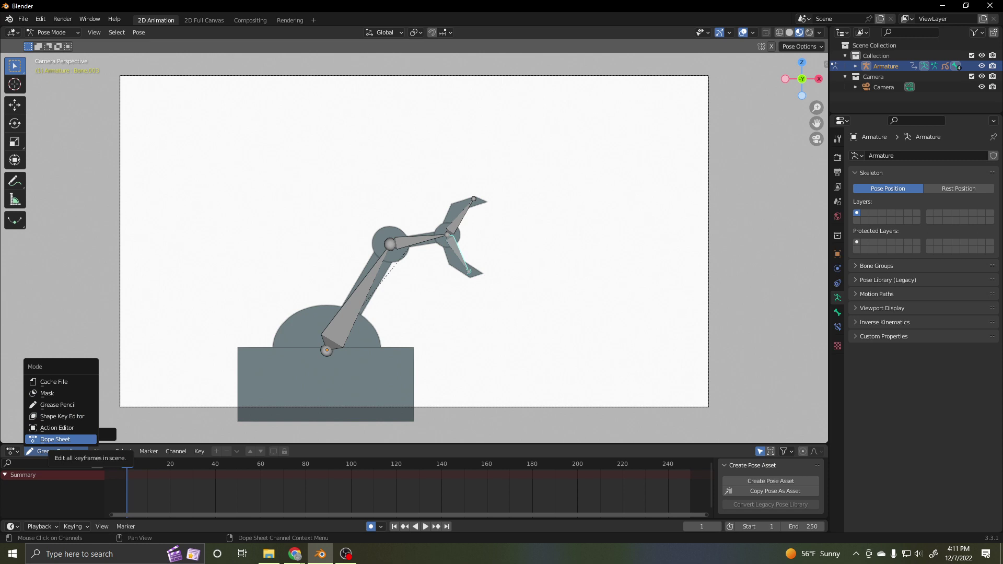
key("Escape")
left_click(12, 451)
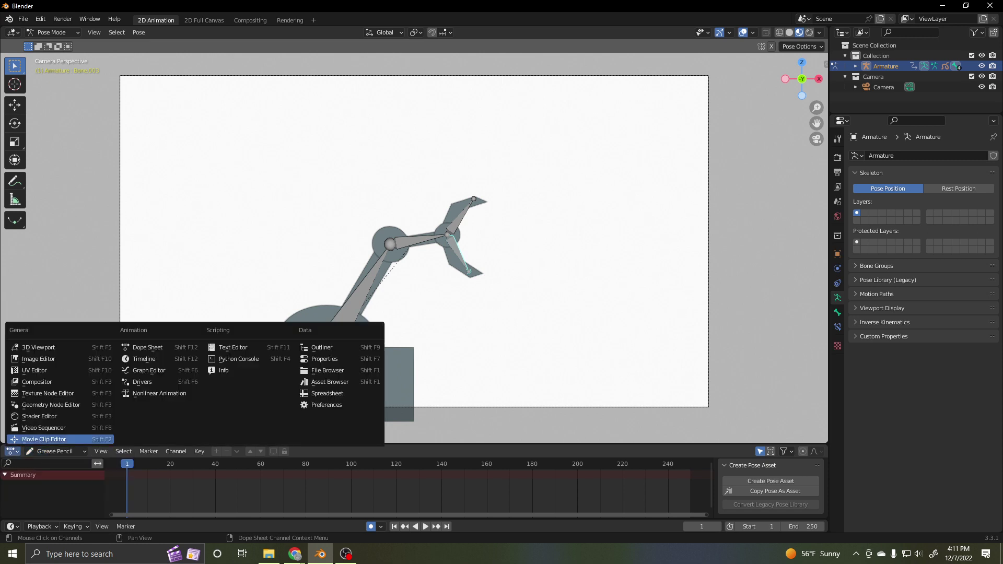
left_click(143, 359)
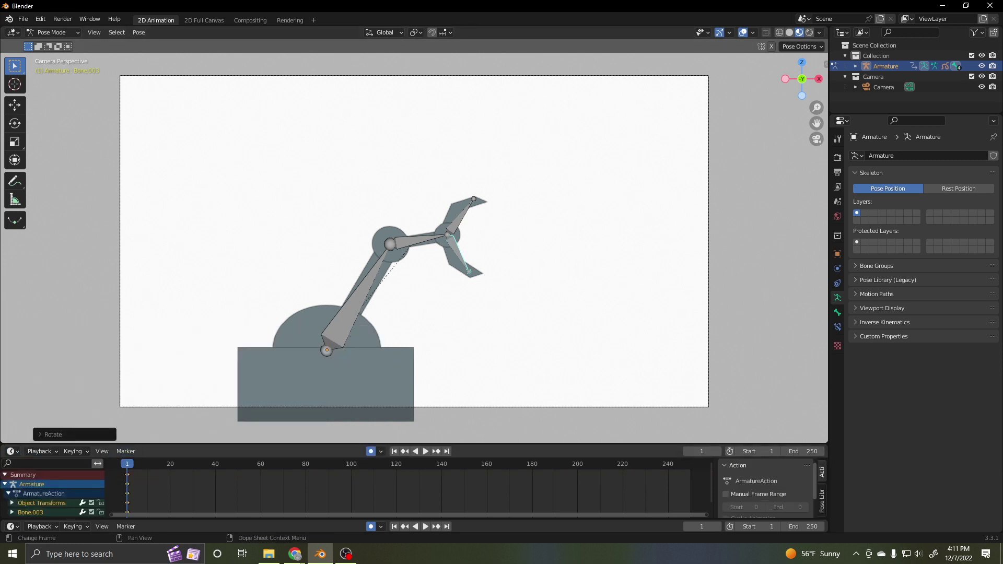
left_click_drag(127, 464, 179, 463)
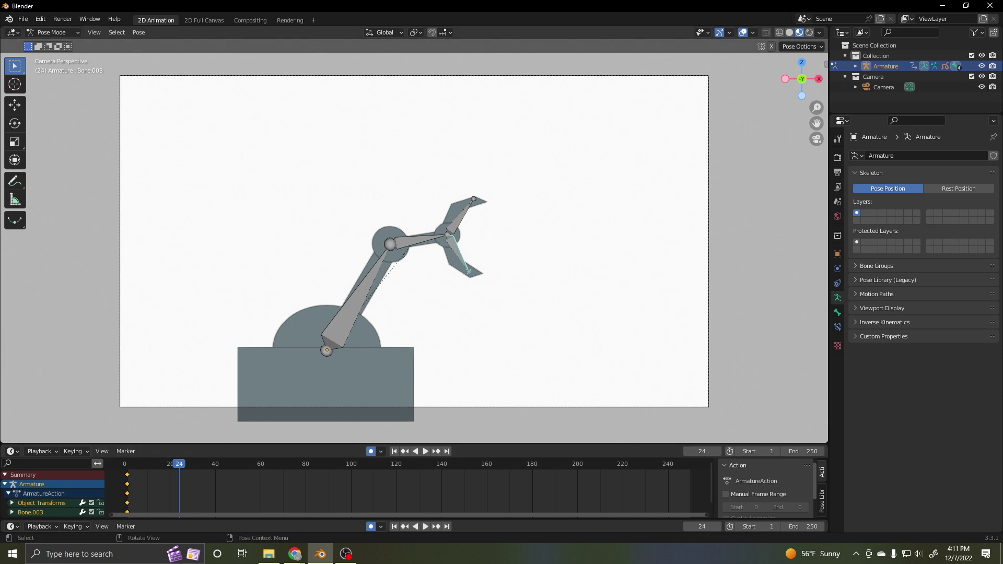
- At frame 24, rotate the lower arm bone counterclockwise until nearly upright and tilt the upper arm bone clockwise to just below horizontal
left_click(355, 303)
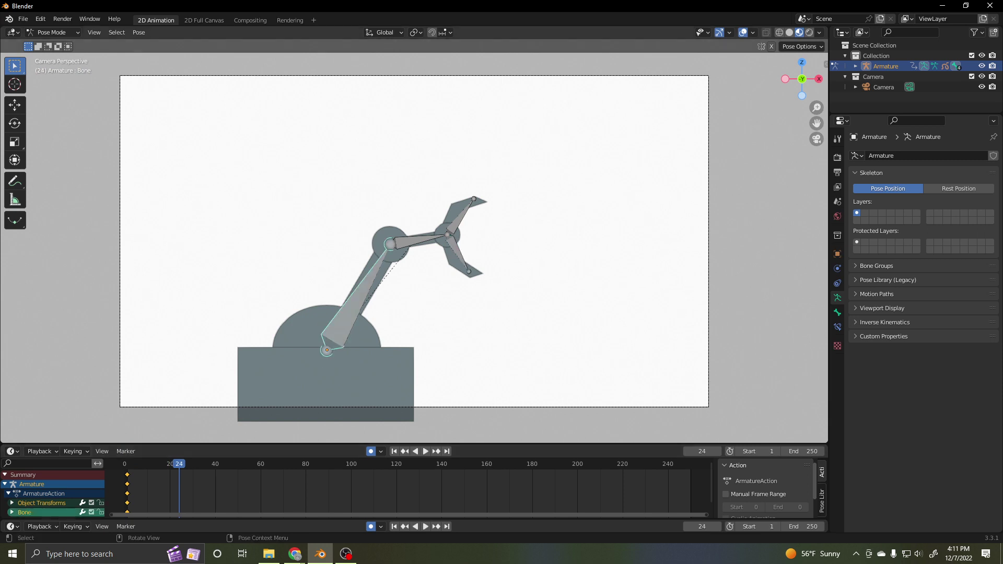
left_click(413, 241)
left_click(366, 214)
key("r")
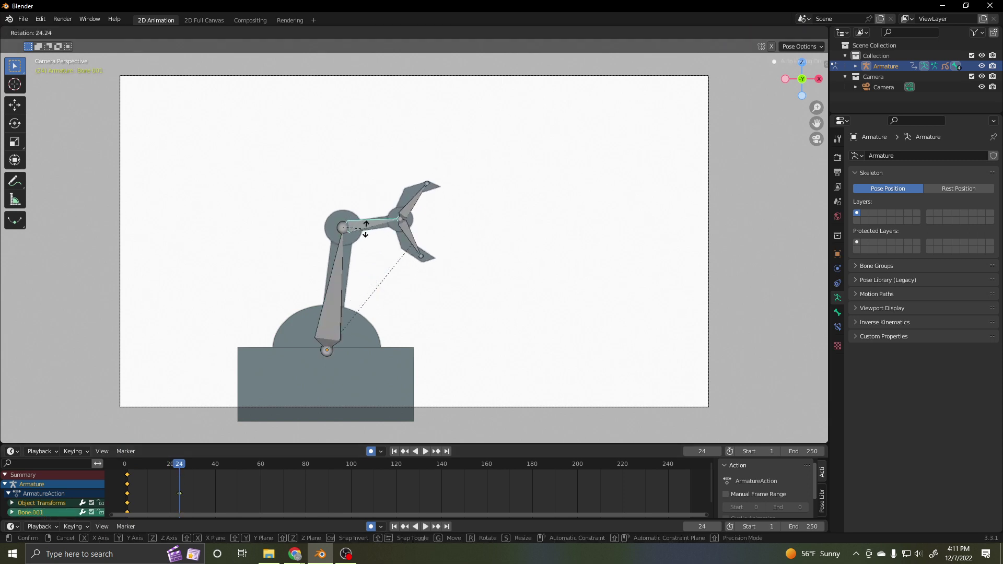
left_click(365, 236)
- Close the claw at frame 24 by rotating the upper finger bone and the lower finger bone inward until their tips nearly meet
left_click(419, 216)
key("r")
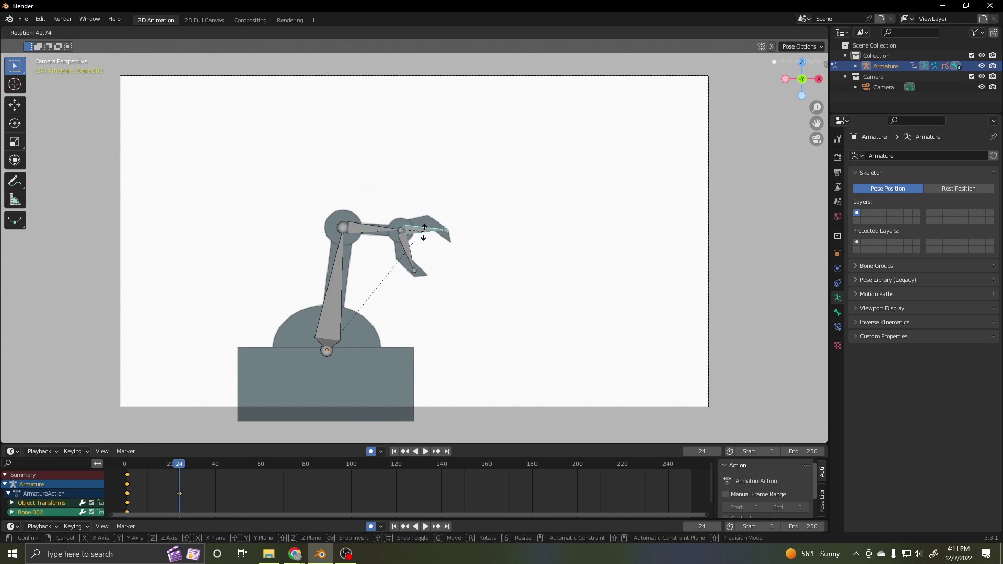
left_click(420, 240)
left_click(403, 235)
key("r")
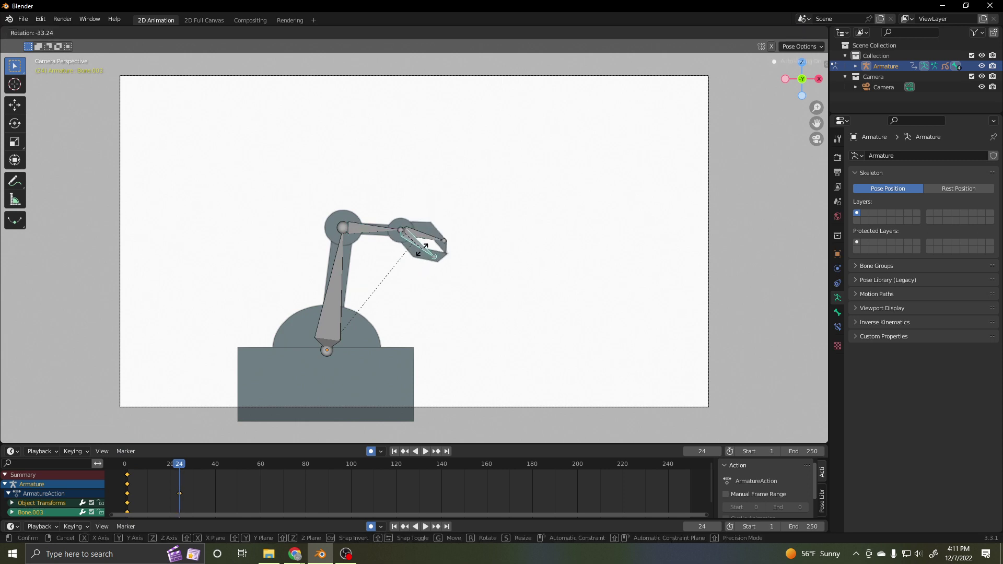
left_click(421, 253)
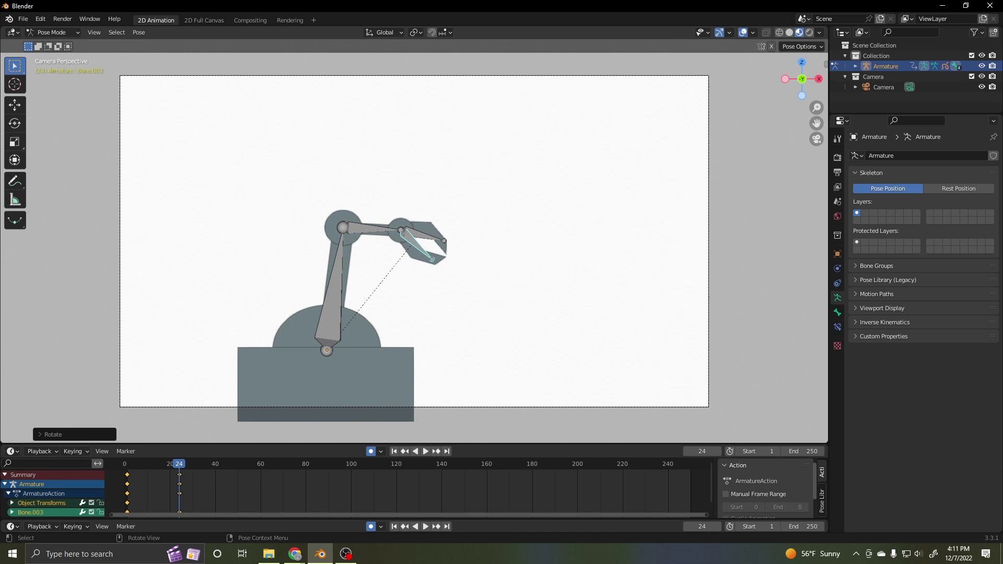
- Advance to frame 52, lean the lower arm bone to the right, and raise the upper arm bone until nearly horizontal
key("space")
key("space")
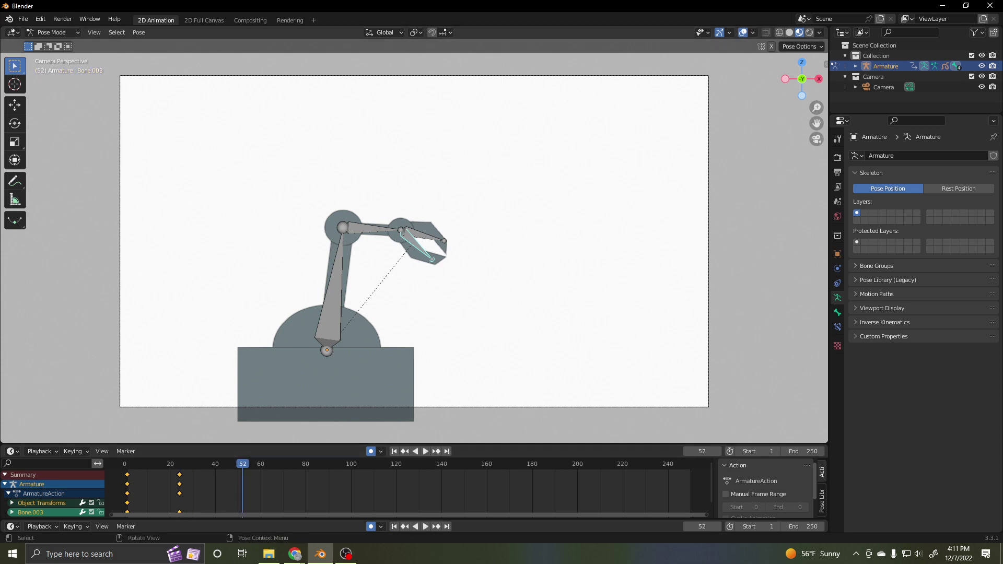
left_click(335, 298)
key("r")
left_click(384, 323)
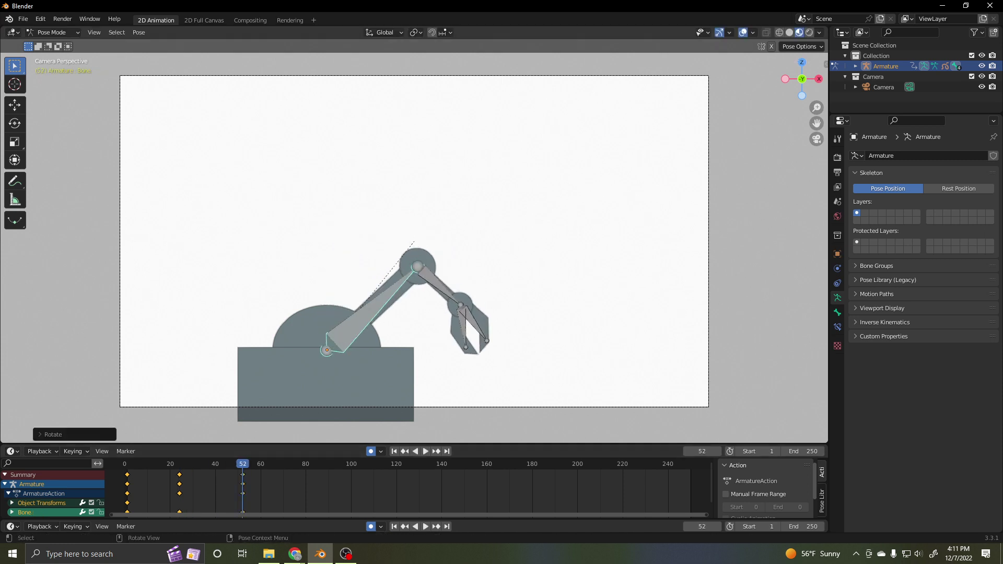
left_click(439, 286)
key("r")
left_click(447, 263)
- Rotate the upper finger bone outward at frame 52, and rotate the lower finger bone counterclockwise toward it at frame 64
left_click(499, 260)
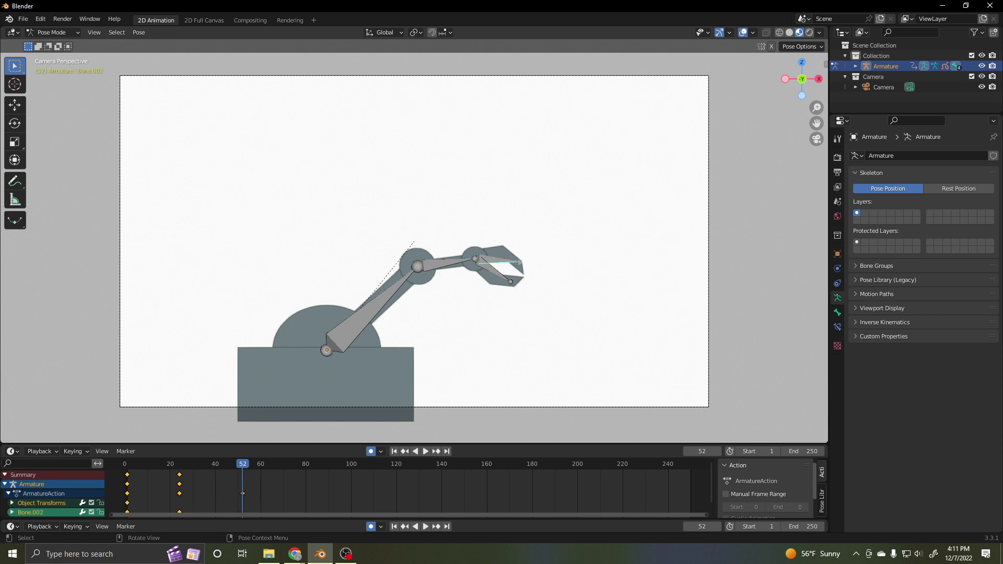
key("r")
key("Return")
left_click_drag(242, 463, 270, 463)
left_click(494, 270)
key("r")
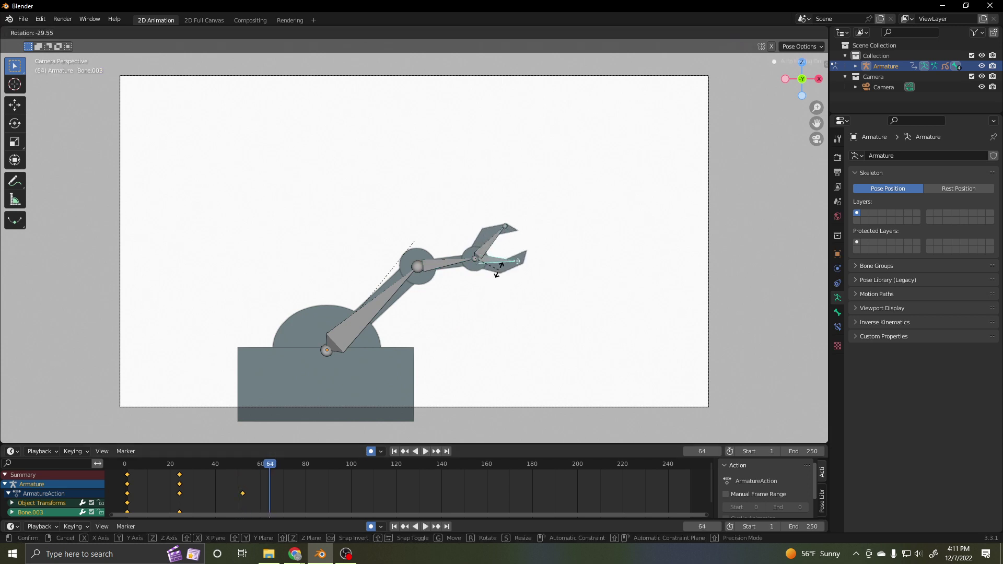
key("Return")
- Advance to frame 78 and open the claw by rotating the lower finger bone outward and the upper finger bone slightly outward
key("space")
key("space")
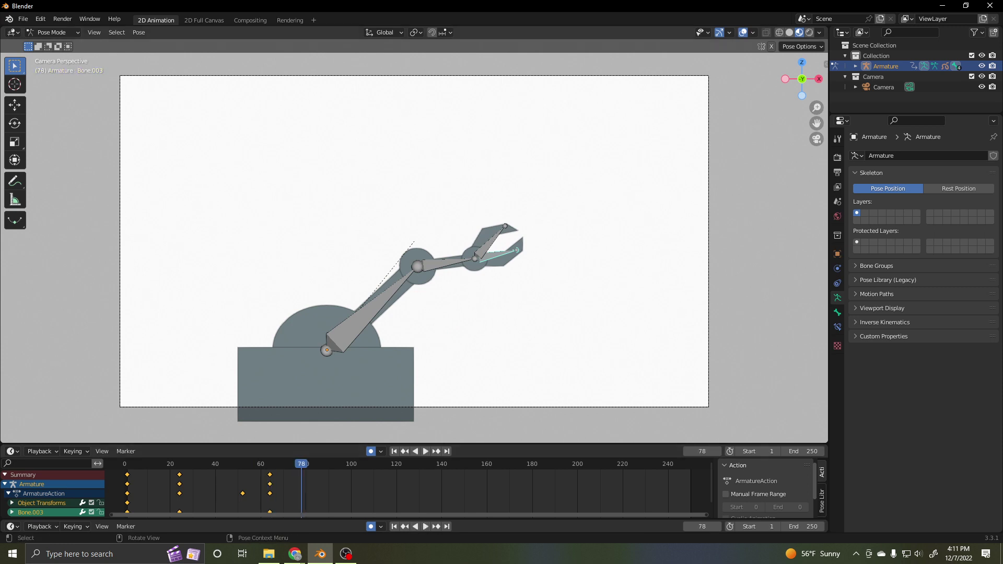
key("r")
key("Return")
left_click(488, 247)
key("r")
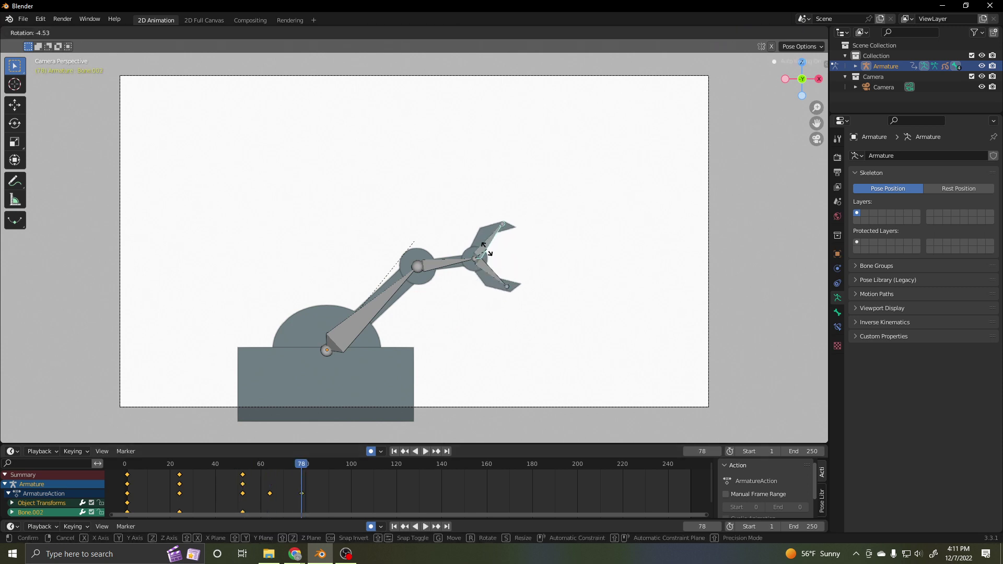
left_click(490, 253)
- At frame 78, swing the lower arm bone counterclockwise until steeper and adjust the upper arm bone until it is horizontal
left_click(453, 262)
key("r")
left_click(456, 259)
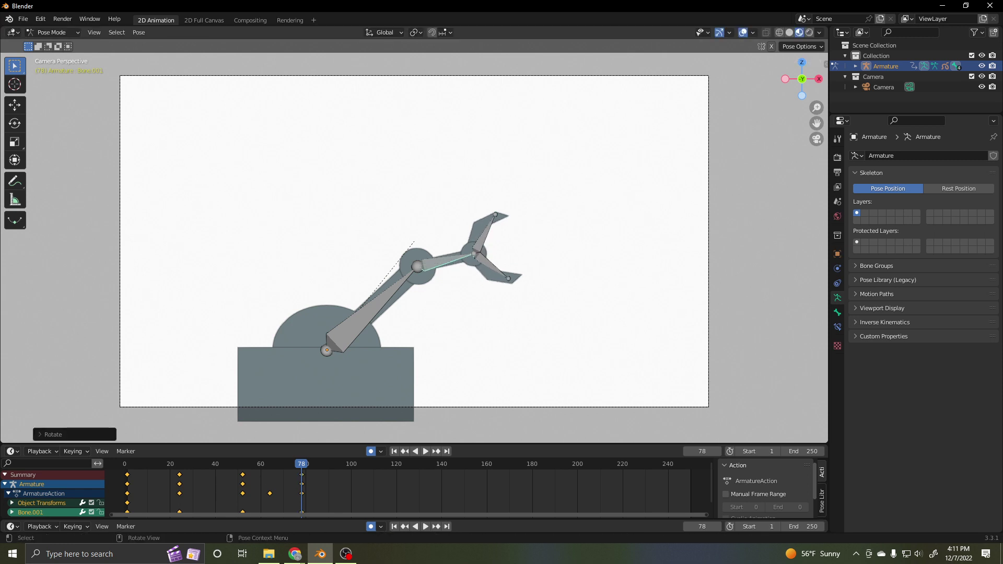
left_click(374, 306)
key("r")
left_click(349, 282)
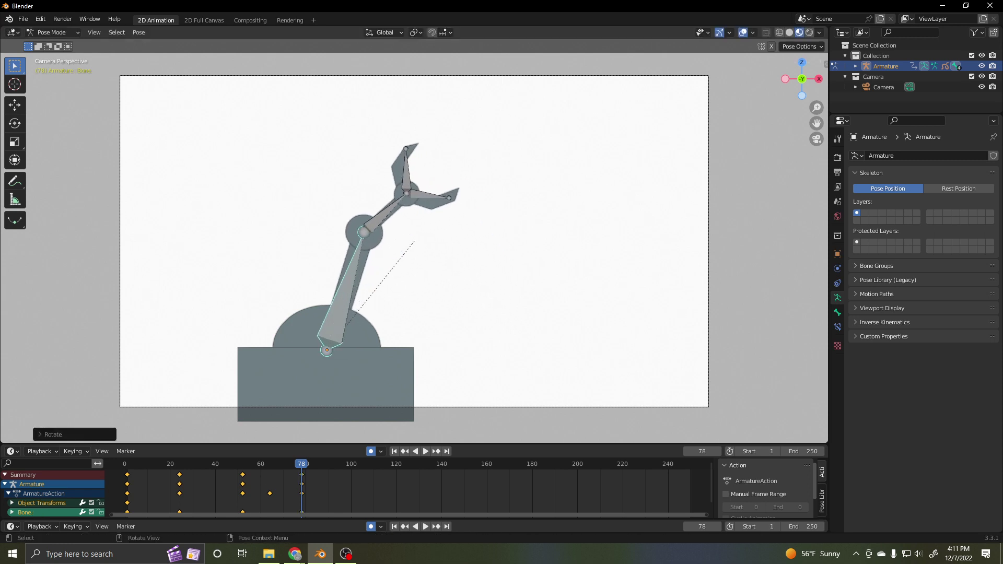
left_click(386, 213)
key("r")
left_click(397, 230)
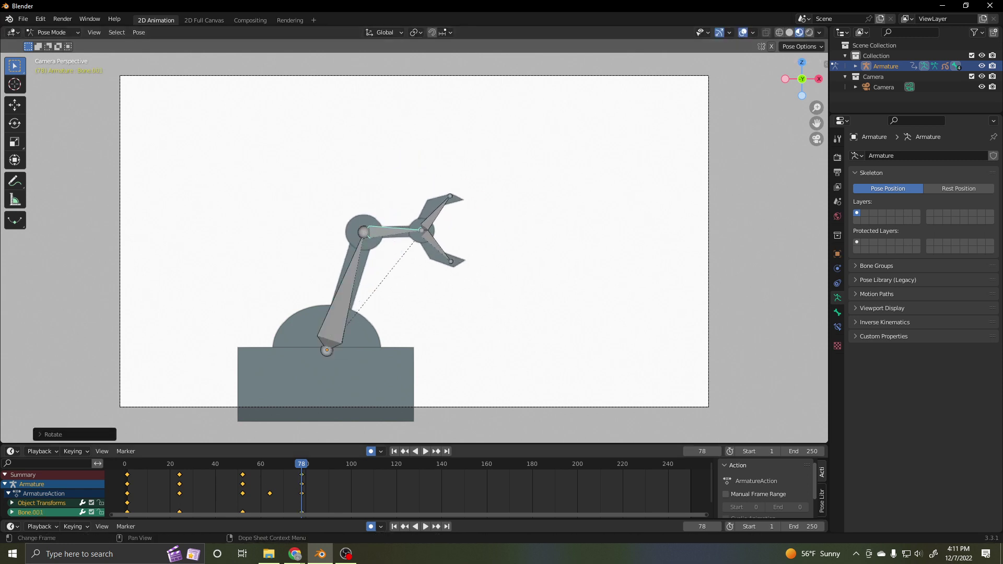
- Set the animation's end frame to 89 and play it back
mouse_move(802, 527)
left_mouse_down()
mouse_move(750, 527)
mouse_move(792, 526)
mouse_move(776, 526)
left_mouse_up()
key("space")
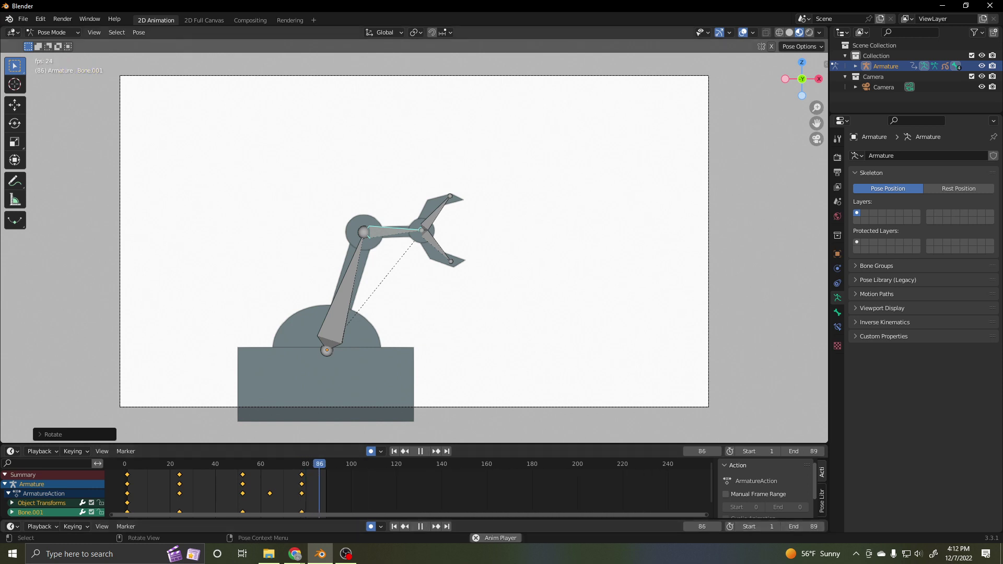